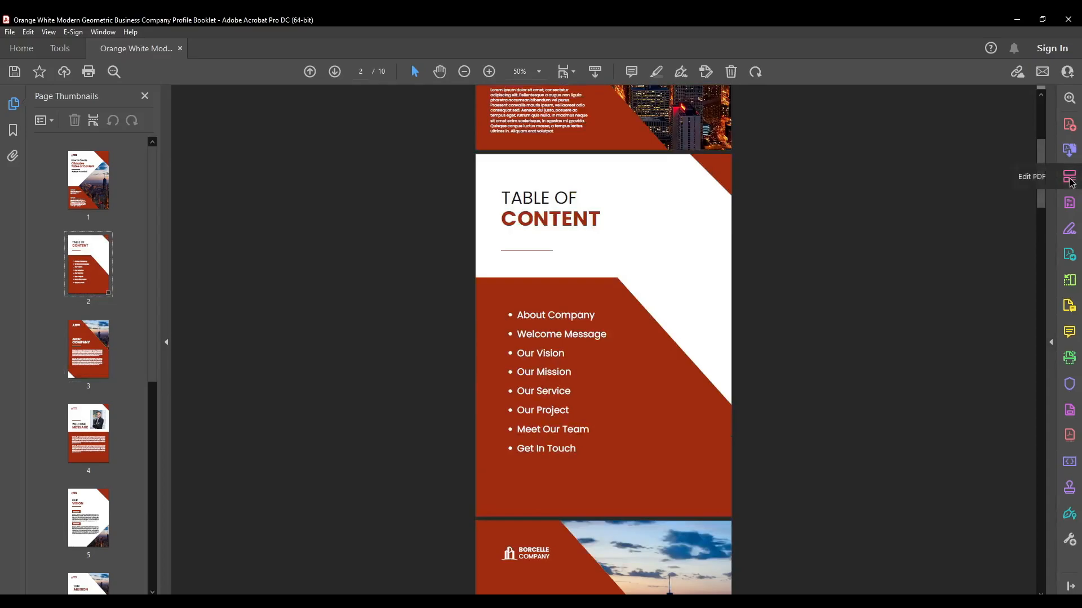
- Start adding a document link in PDF editing and draw its area around "About Company" in the table of contents
{"action": "left_click", "coordinate": [1069, 178]}
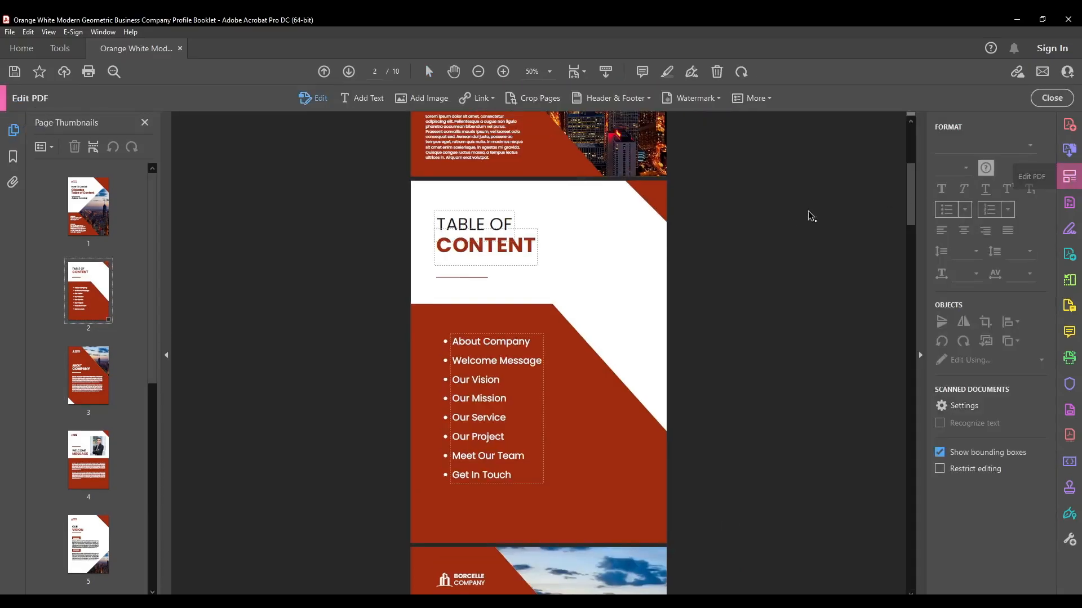
{"action": "left_click", "coordinate": [483, 100]}
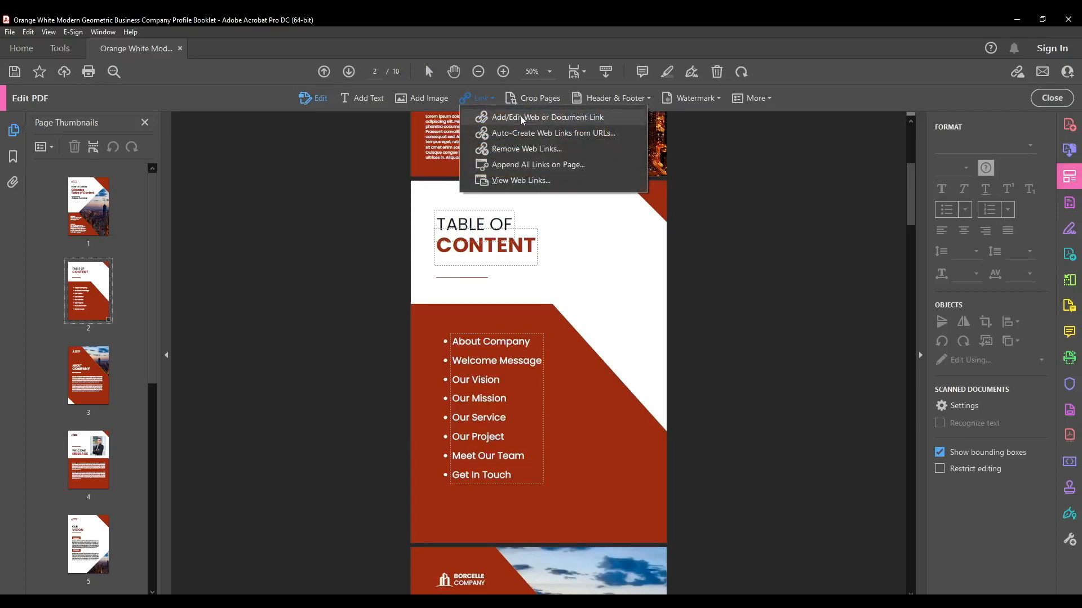
{"action": "left_click", "coordinate": [547, 118]}
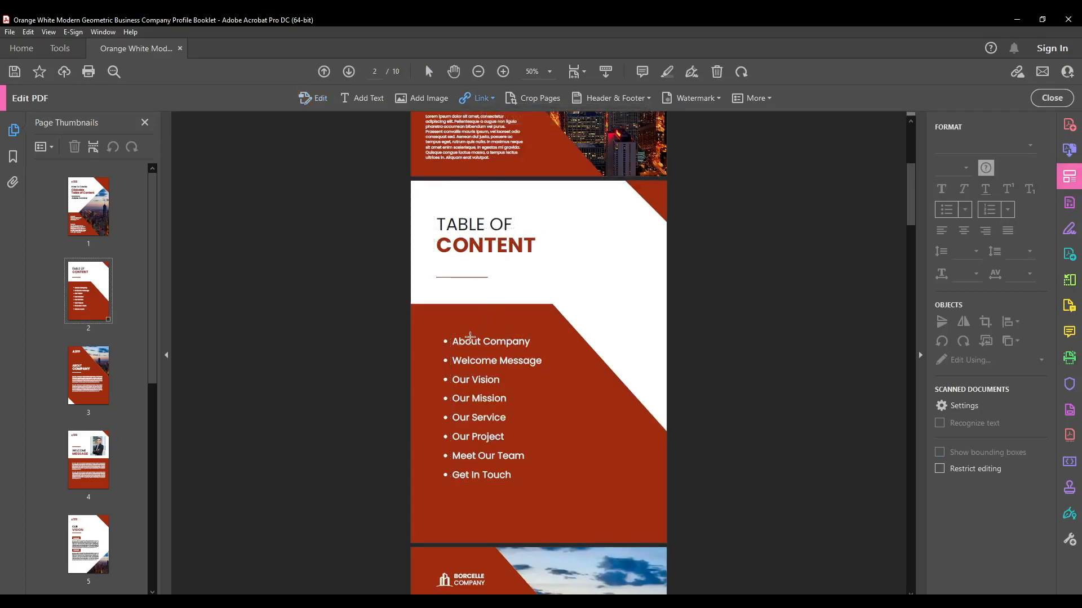
{"action": "left_click_drag", "start_coordinate": [441, 334], "coordinate": [543, 352]}
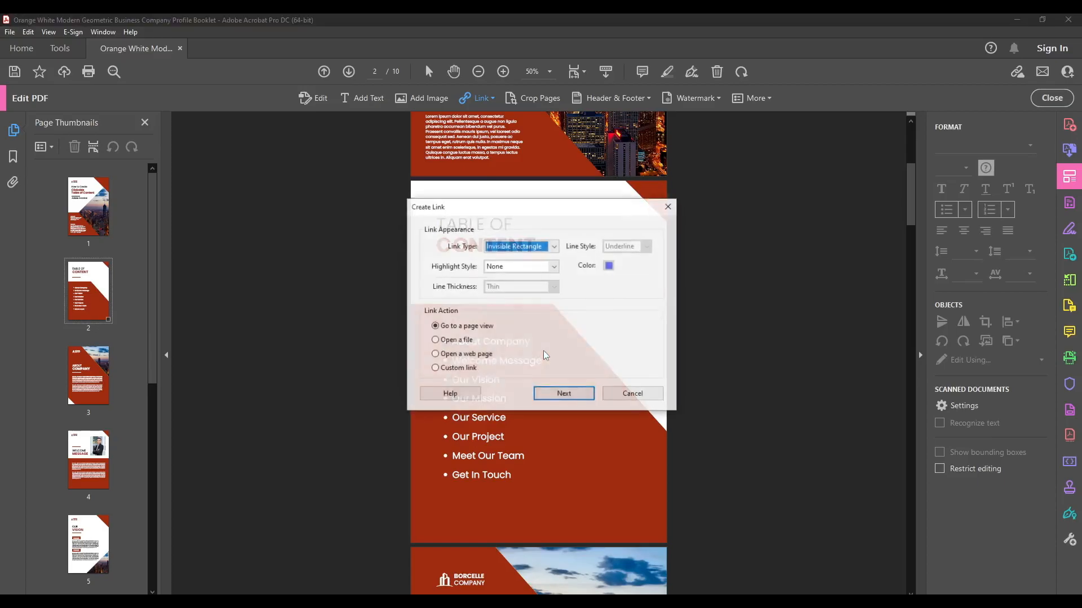
- Configure the link as an invisible rectangle with highlight style None and the action to go to a page view
{"action": "left_click", "coordinate": [530, 249]}
{"action": "left_click", "coordinate": [523, 268]}
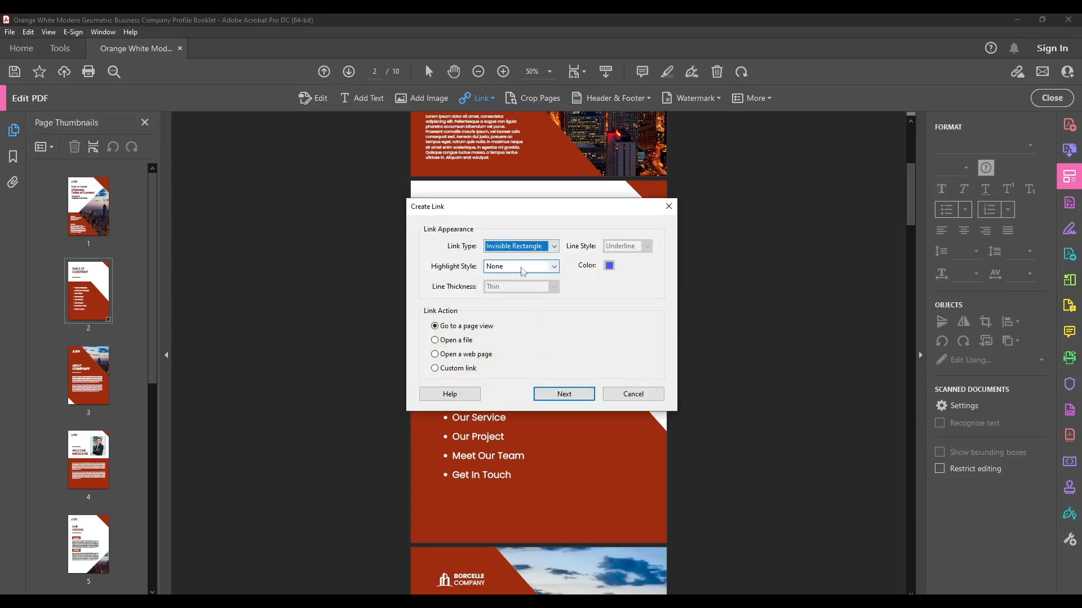
{"action": "left_click", "coordinate": [549, 270]}
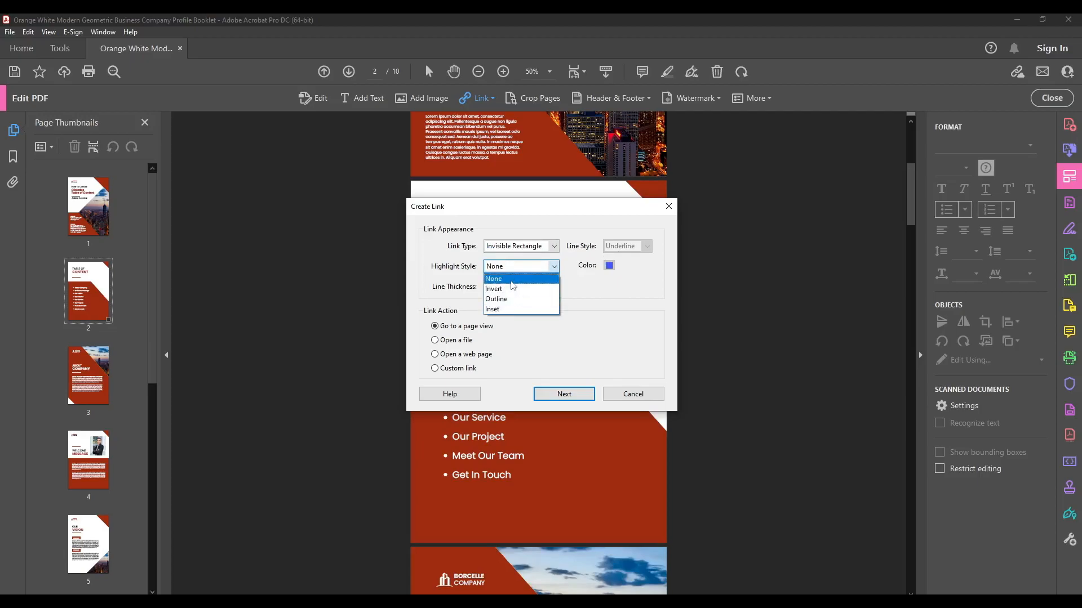
{"action": "left_click", "coordinate": [495, 280]}
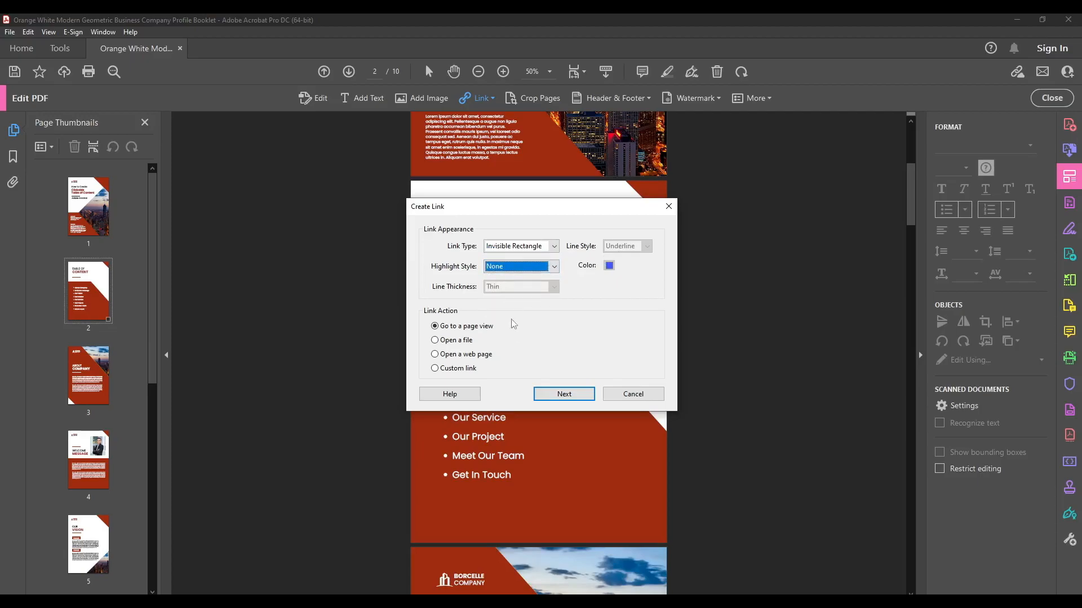
{"action": "left_click", "coordinate": [459, 329]}
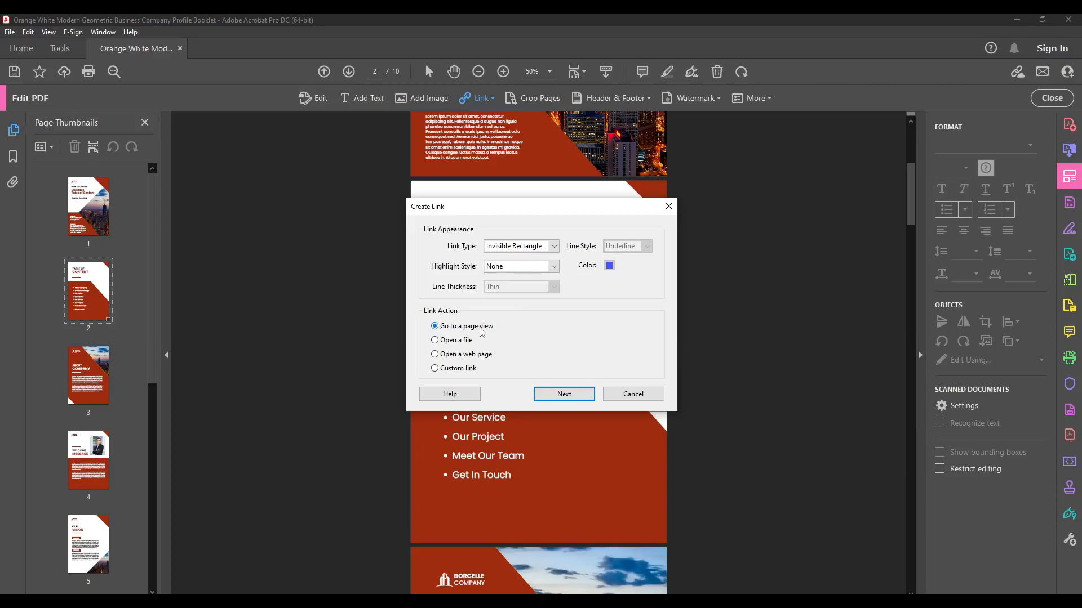
{"action": "left_click", "coordinate": [562, 394]}
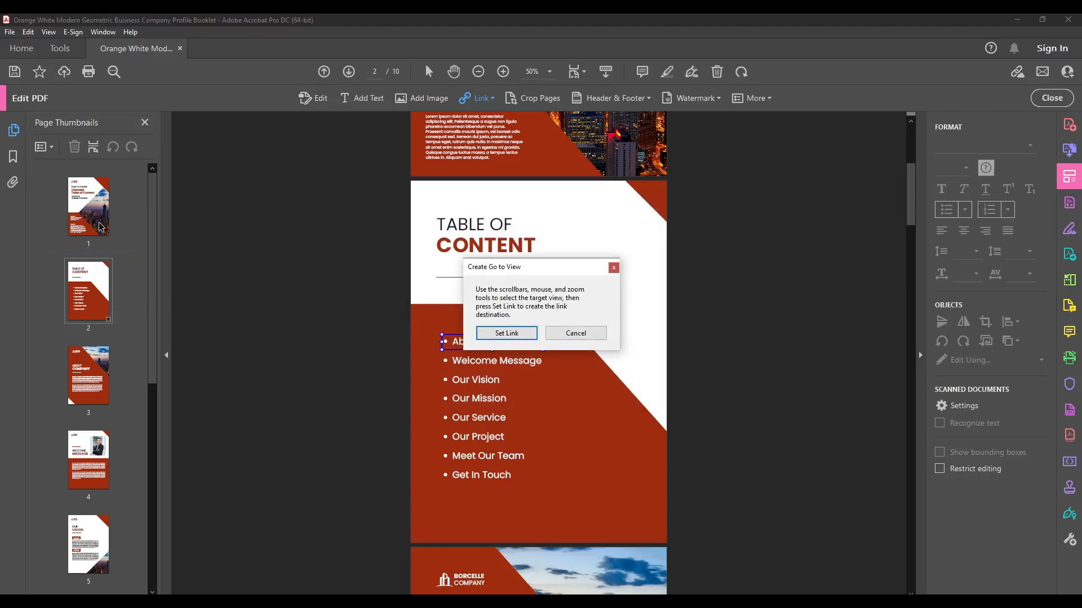
- Set the About Company page, page 3, as the destination of the "About Company" link
{"action": "left_click_drag", "start_coordinate": [527, 270], "coordinate": [602, 231]}
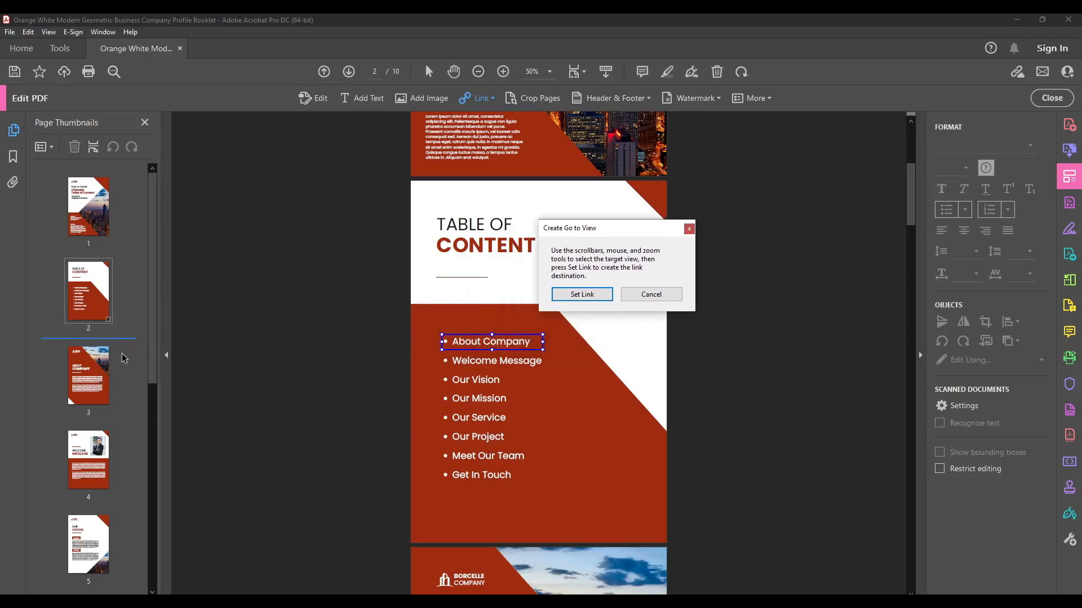
{"action": "left_click", "coordinate": [100, 367]}
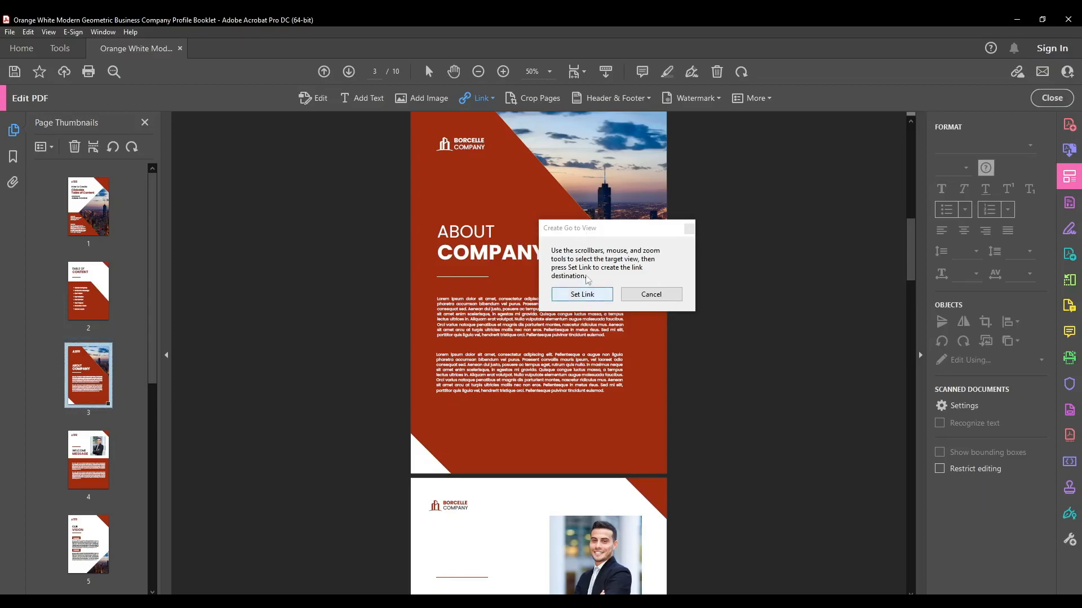
{"action": "left_click", "coordinate": [584, 294]}
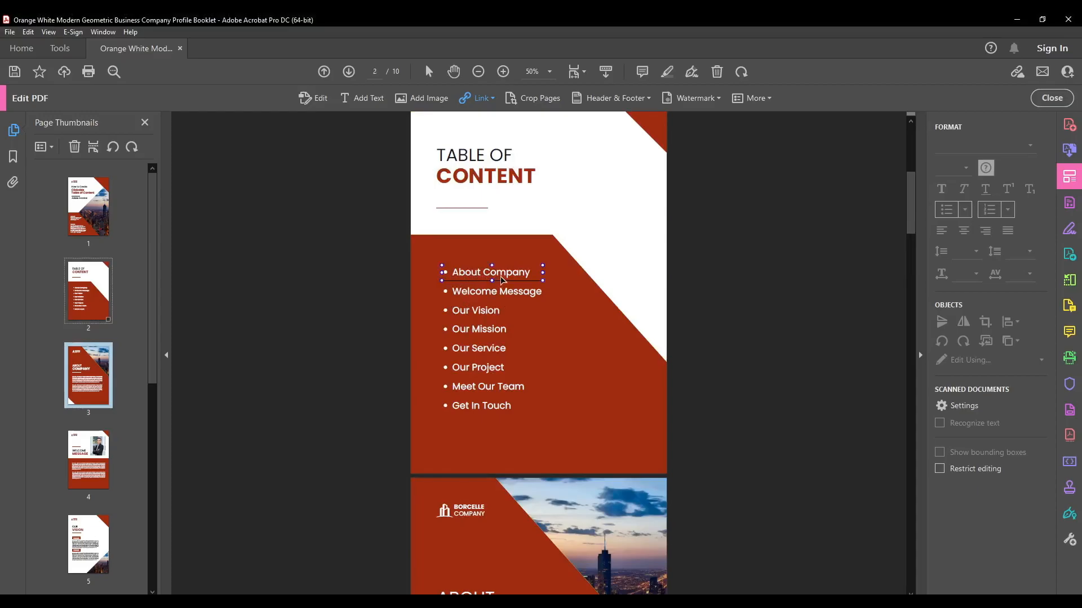
- Leave PDF editing and test the "About Company" link, comparing pages 2 and 3 at closer zoom
{"action": "left_click", "coordinate": [1041, 101]}
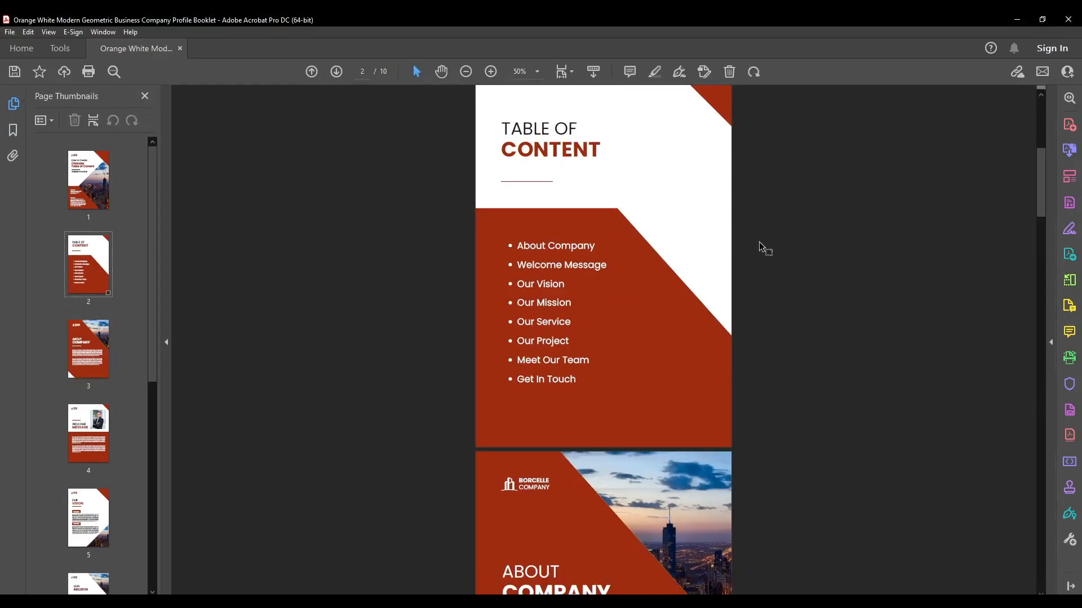
{"action": "left_click", "coordinate": [566, 247]}
{"action": "scroll", "coordinate": [582, 200], "scroll_direction": "up", "scroll_amount": 3, "text": "ctrl"}
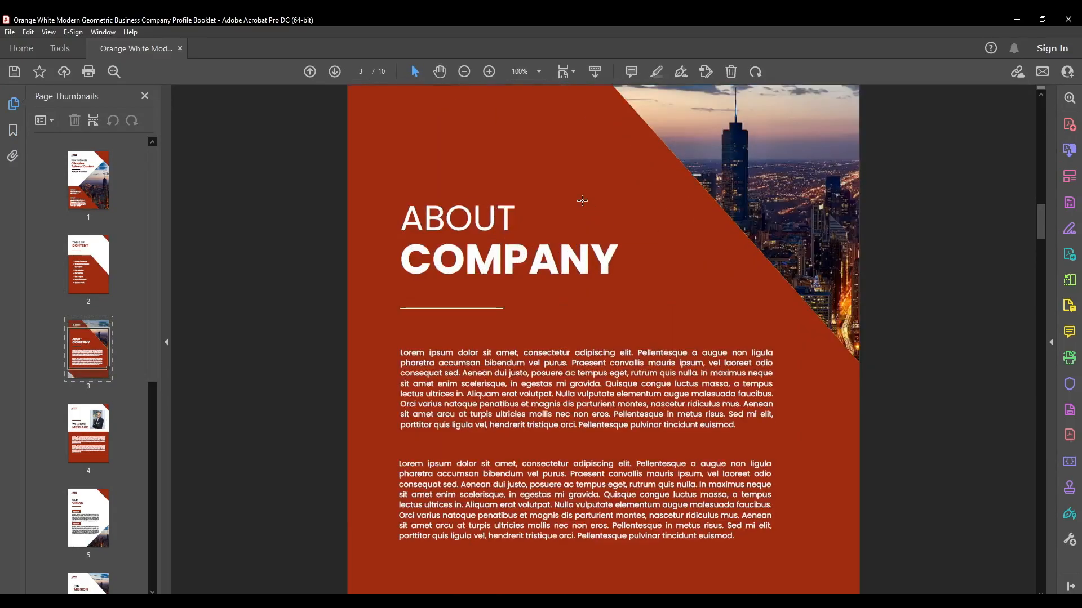
{"action": "left_click", "coordinate": [77, 278]}
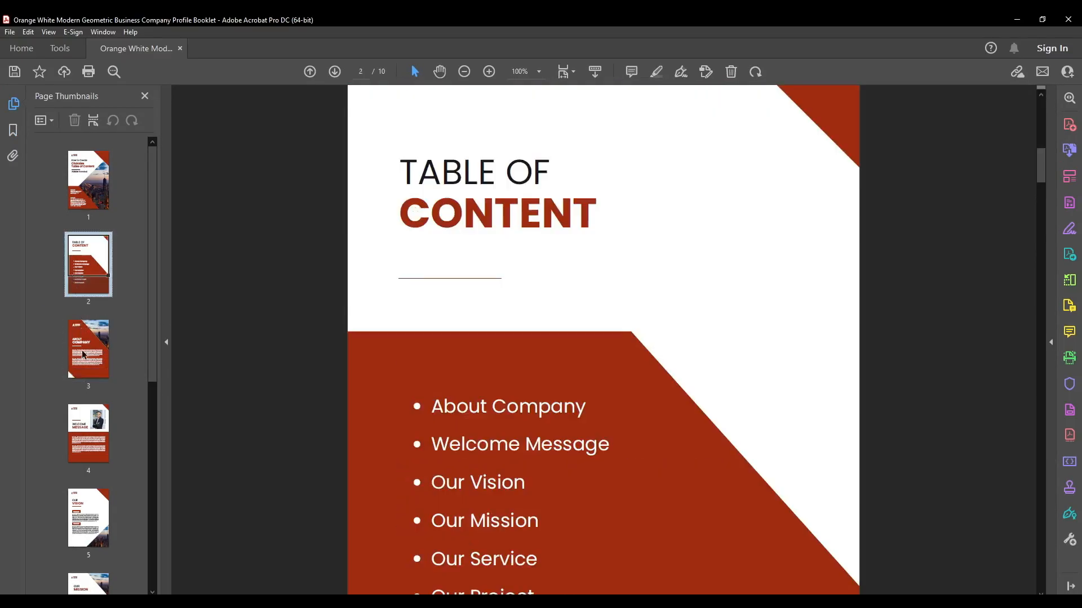
{"action": "left_click", "coordinate": [83, 352]}
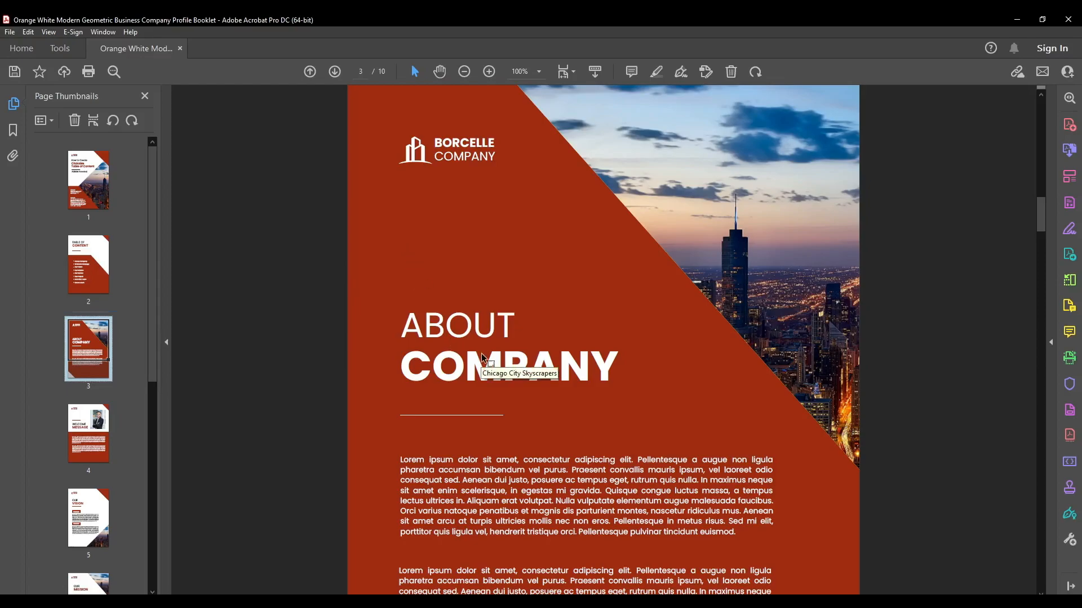
- Go back to the table of contents, follow the "About Company" link again, and return to page 2
{"action": "scroll", "coordinate": [479, 361], "scroll_direction": "down", "scroll_amount": 2, "text": "ctrl"}
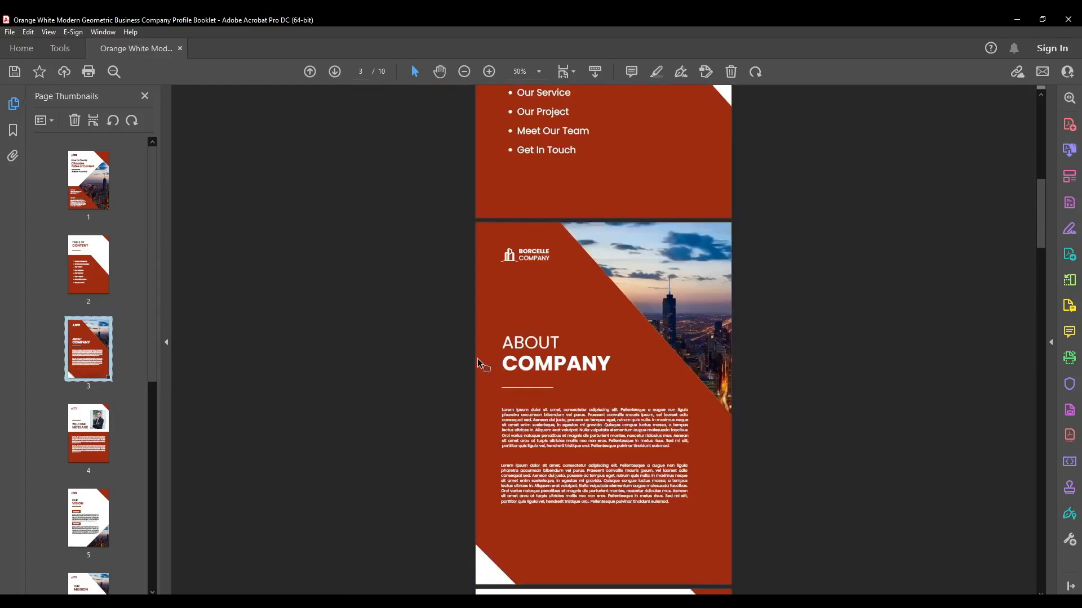
{"action": "scroll", "coordinate": [479, 363], "scroll_direction": "up", "scroll_amount": 2, "text": "ctrl"}
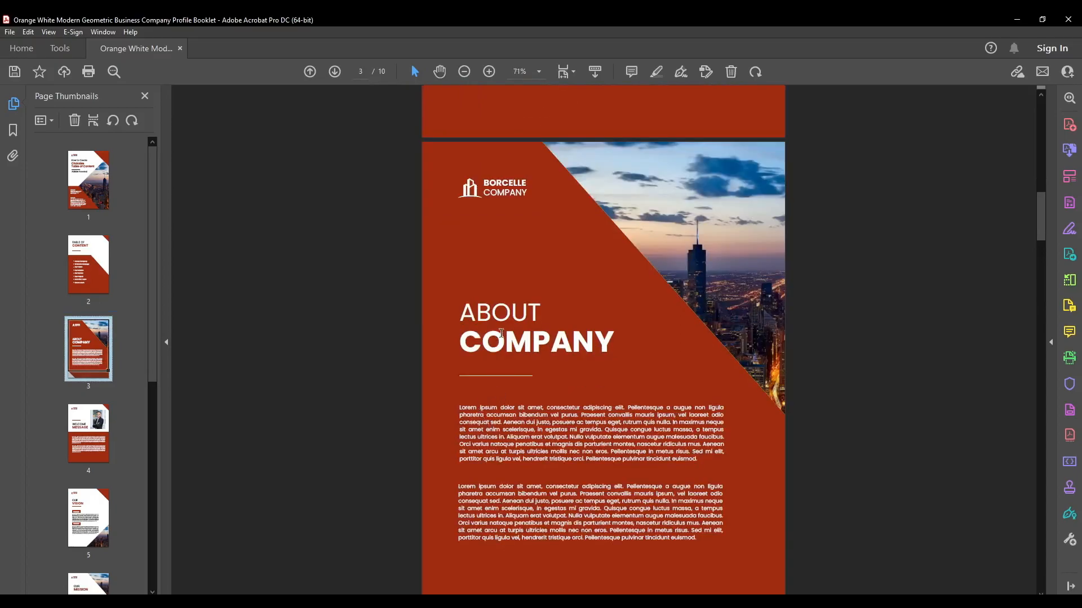
{"action": "scroll", "coordinate": [501, 337], "scroll_direction": "up", "scroll_amount": 3}
{"action": "scroll", "coordinate": [501, 337], "scroll_direction": "up", "scroll_amount": 4}
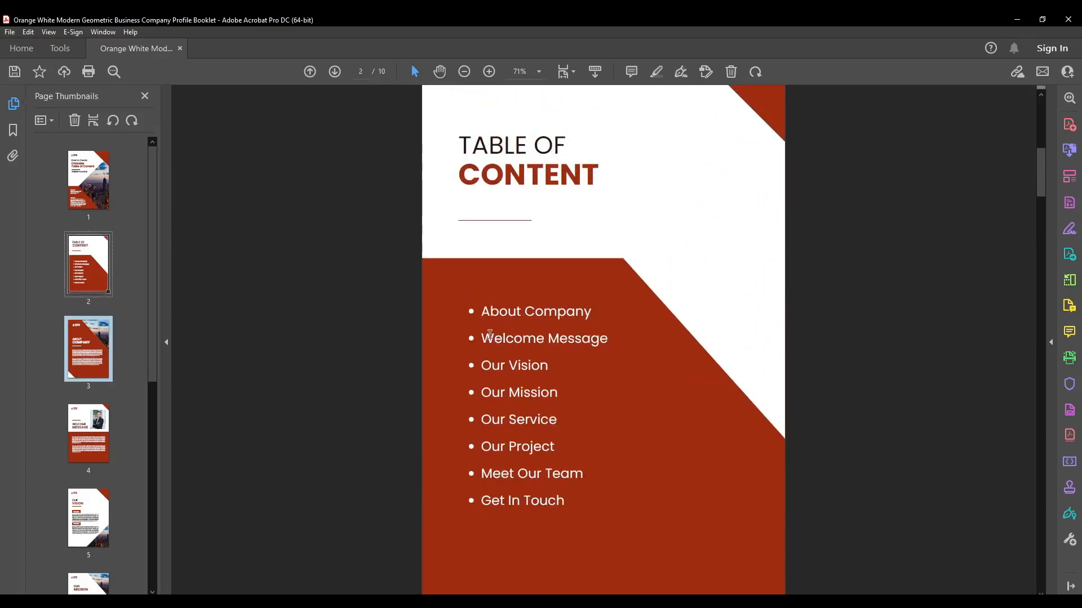
{"action": "left_click", "coordinate": [507, 313]}
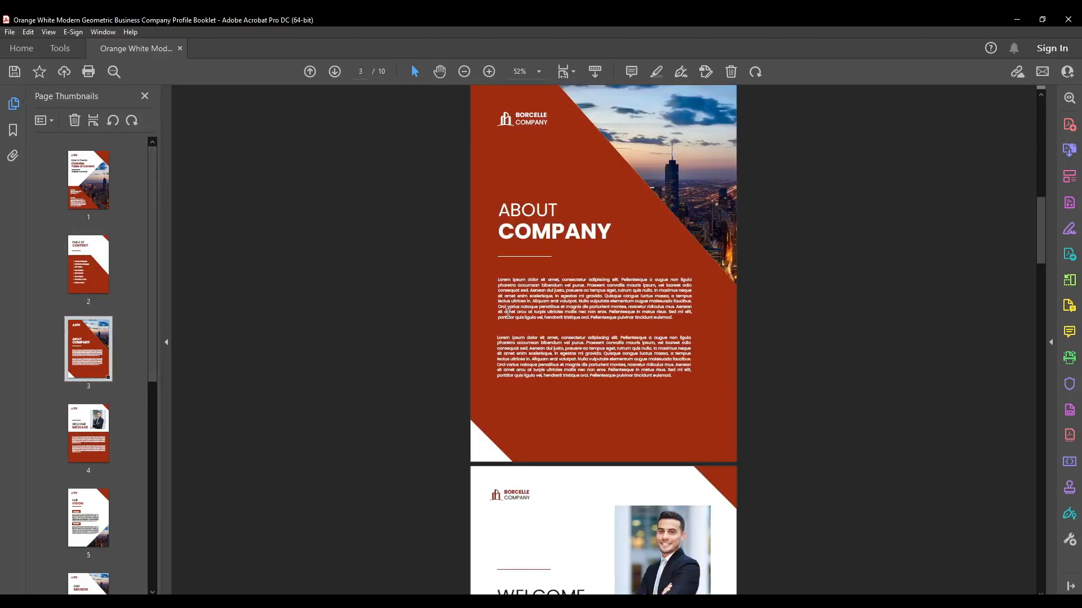
{"action": "left_click_drag", "start_coordinate": [510, 204], "coordinate": [558, 221]}
{"action": "left_click", "coordinate": [766, 257]}
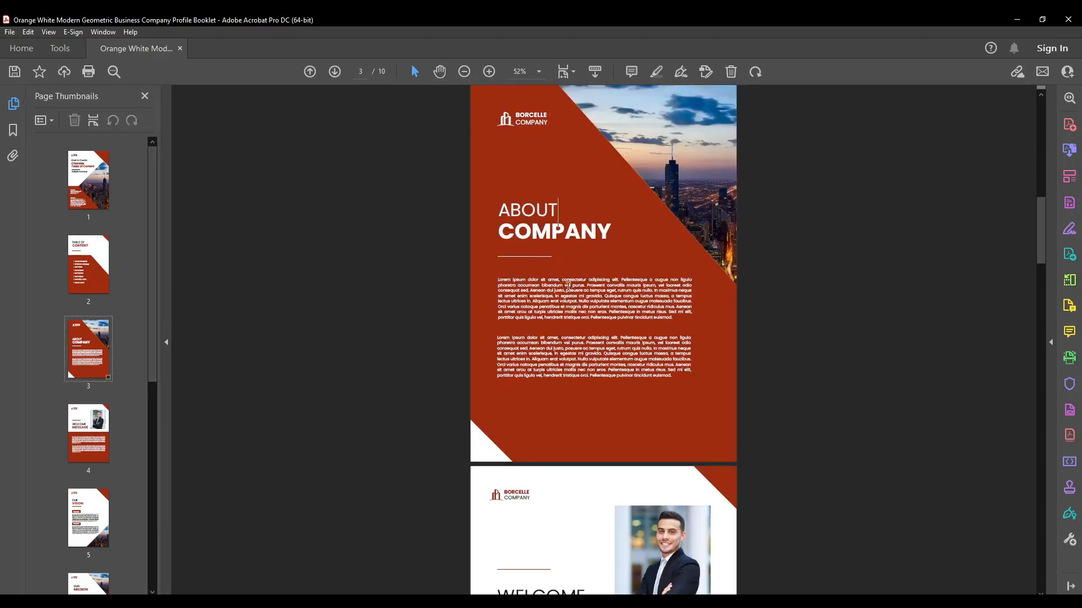
{"action": "scroll", "coordinate": [833, 343], "scroll_direction": "up", "scroll_amount": 8}
{"action": "left_click_drag", "start_coordinate": [514, 379], "coordinate": [606, 379]}
{"action": "left_click", "coordinate": [749, 355]}
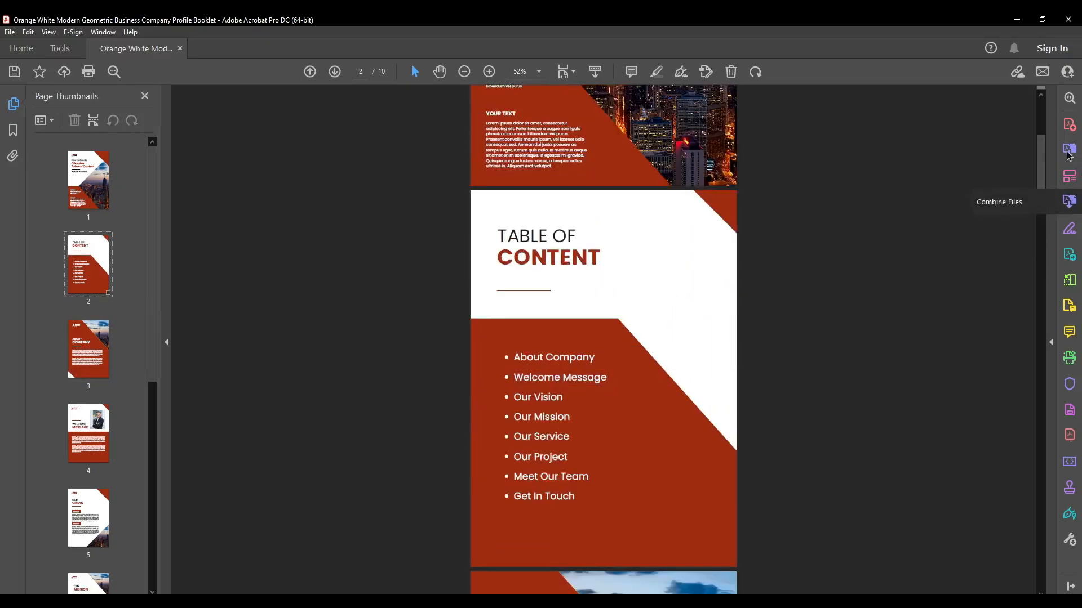
- Add an invisible page-view link over "Welcome Message" in the table of contents, with page 4 at 67.3% zoom as its destination
{"action": "left_click", "coordinate": [1066, 183]}
{"action": "left_click", "coordinate": [603, 102]}
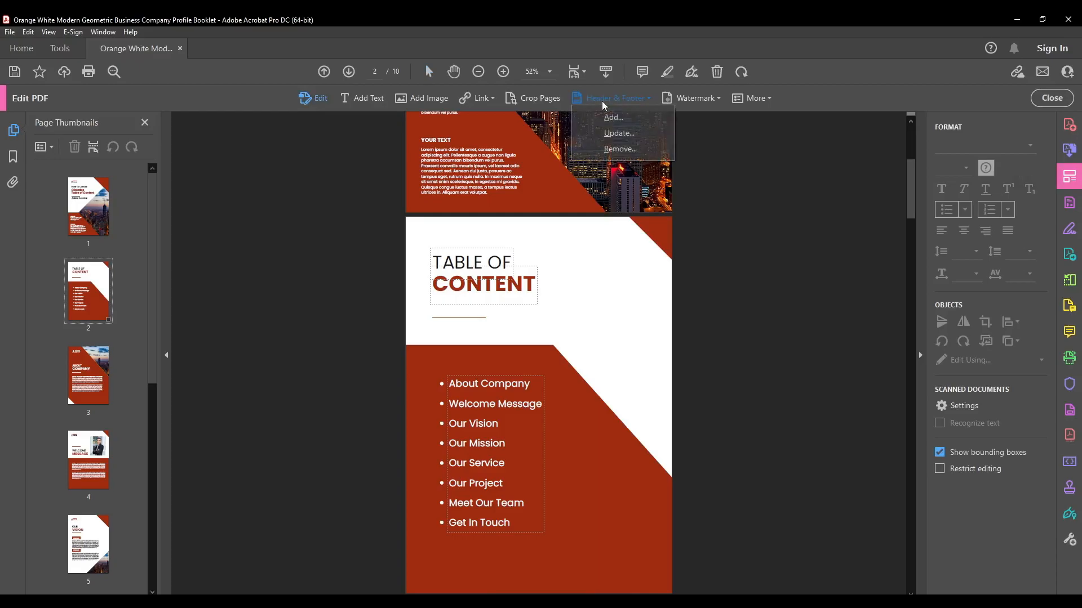
{"action": "left_click", "coordinate": [480, 98]}
{"action": "left_click", "coordinate": [484, 113]}
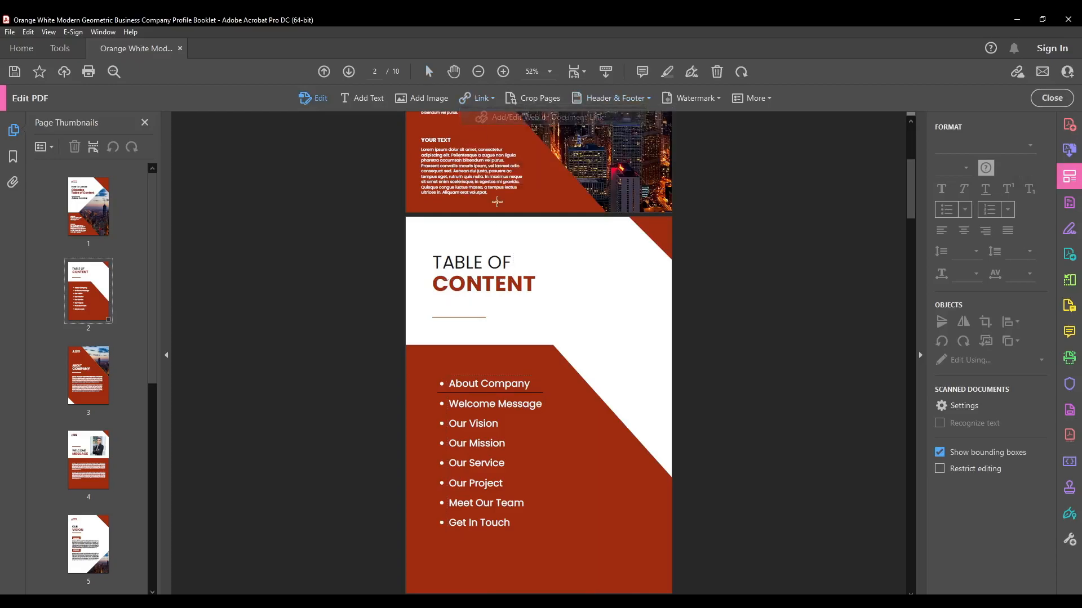
{"action": "left_click_drag", "start_coordinate": [437, 397], "coordinate": [547, 414]}
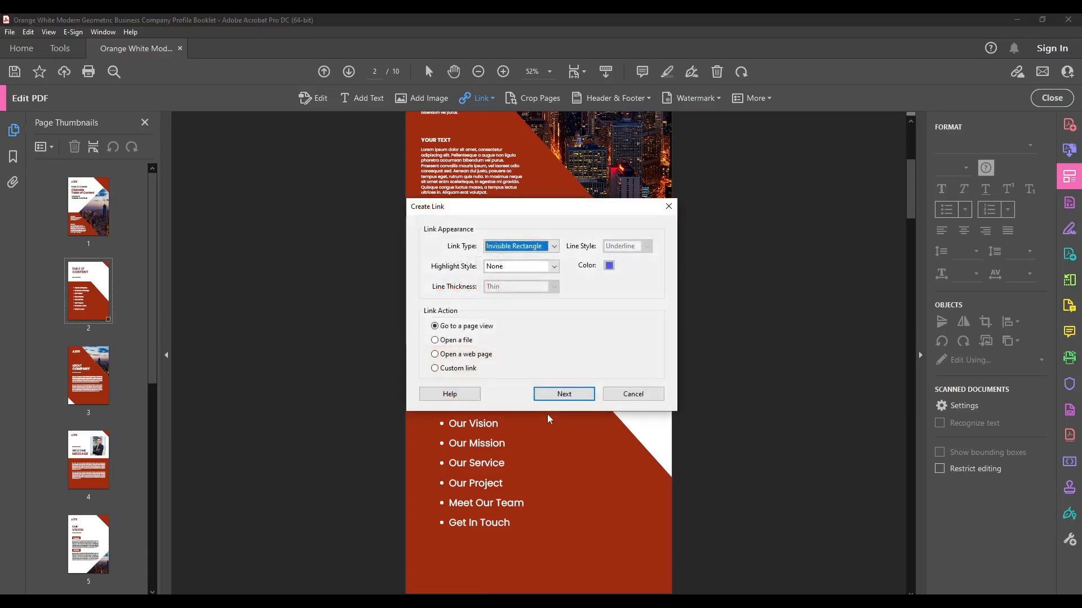
{"action": "left_click", "coordinate": [558, 394]}
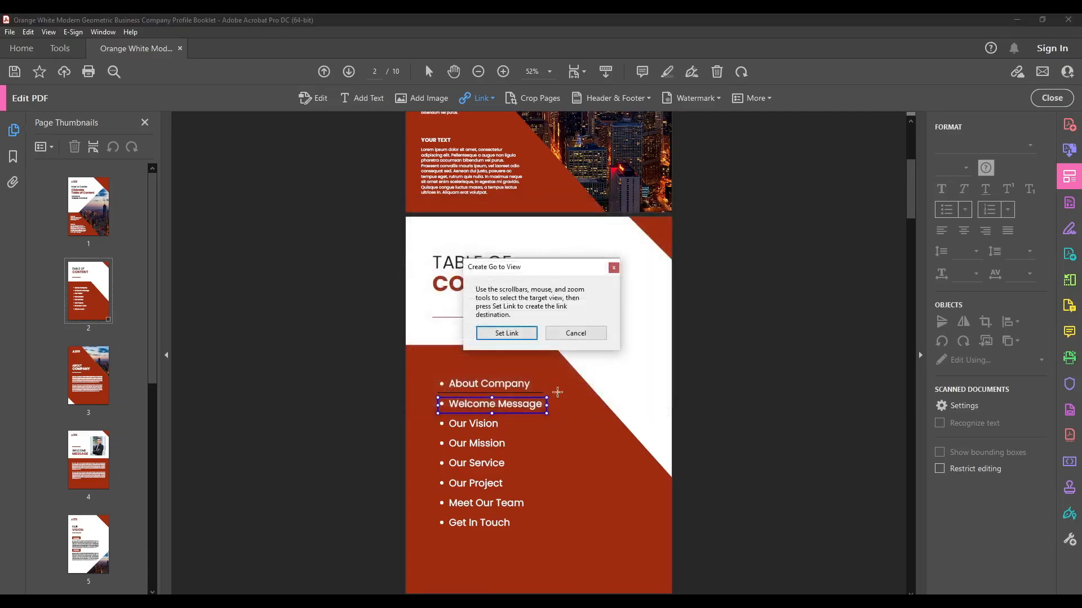
{"action": "left_click", "coordinate": [503, 71]}
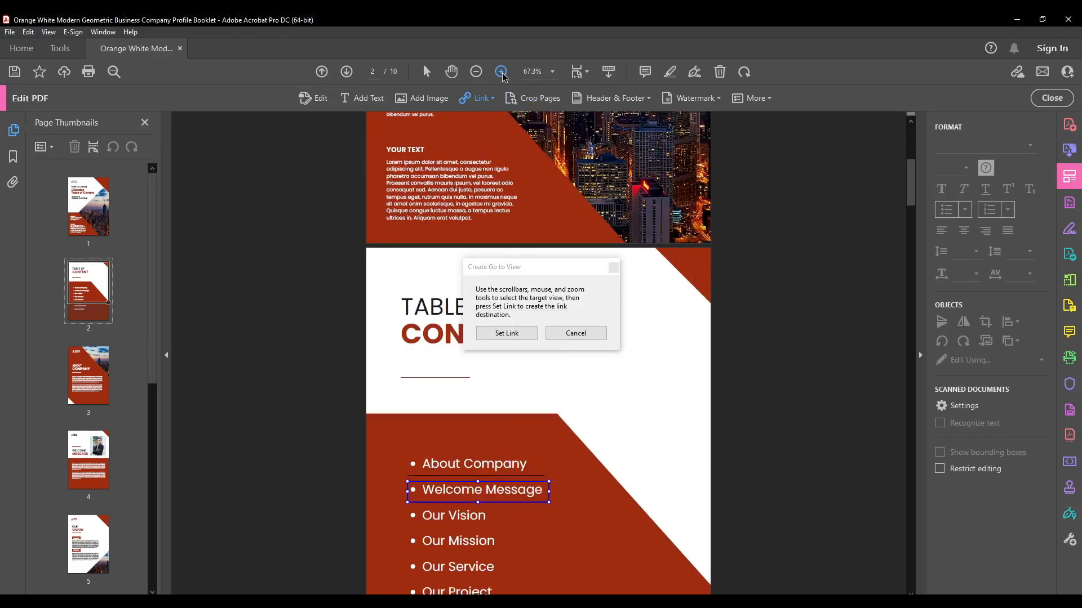
{"action": "left_click_drag", "start_coordinate": [910, 181], "coordinate": [910, 195]}
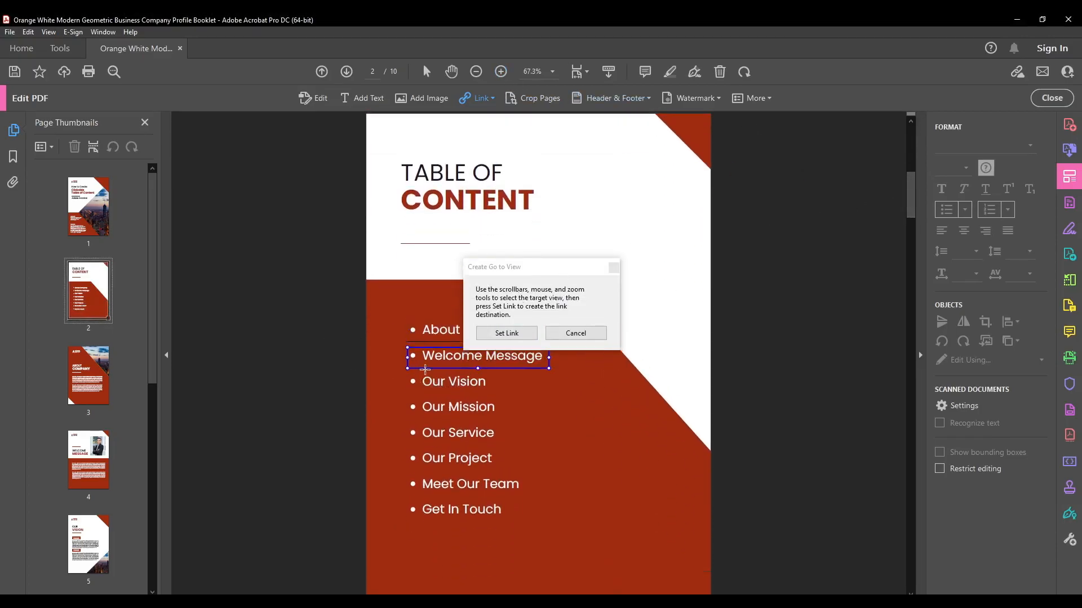
{"action": "left_click", "coordinate": [87, 462]}
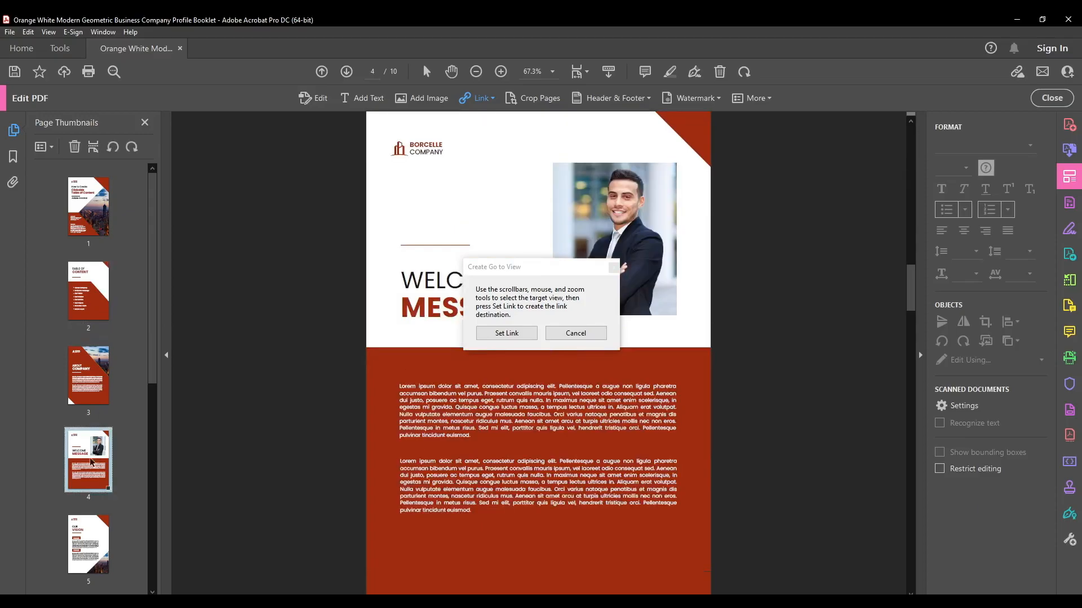
{"action": "left_click", "coordinate": [505, 335]}
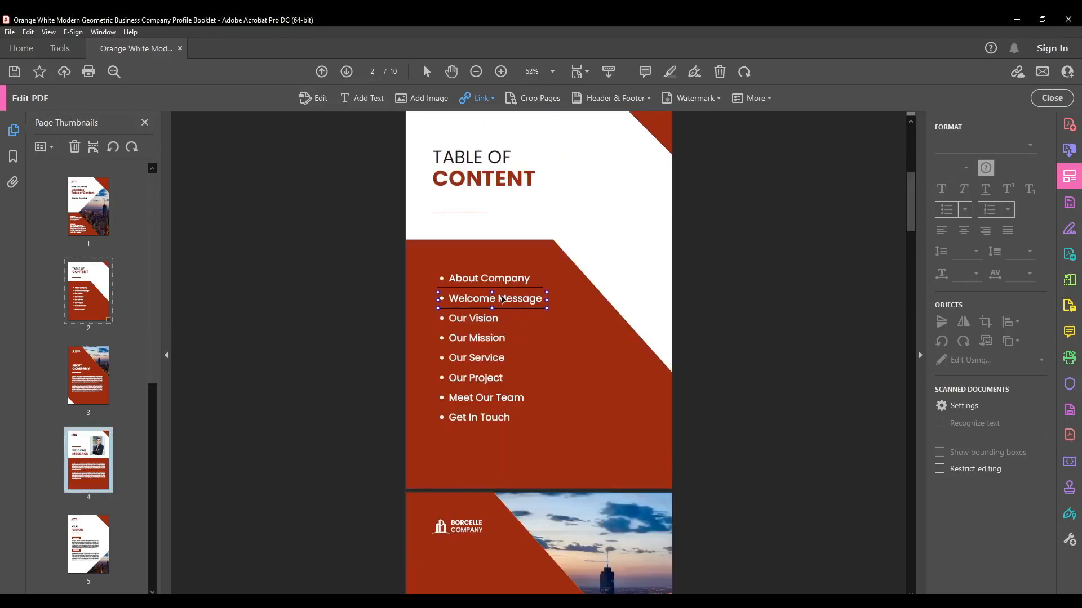
- Add an invisible page-view link over "Our Vision" in the table of contents, with page 5 at 67.3% zoom as its destination
{"action": "left_click", "coordinate": [480, 100]}
{"action": "left_click", "coordinate": [496, 117]}
{"action": "left_click_drag", "start_coordinate": [437, 313], "coordinate": [547, 329]}
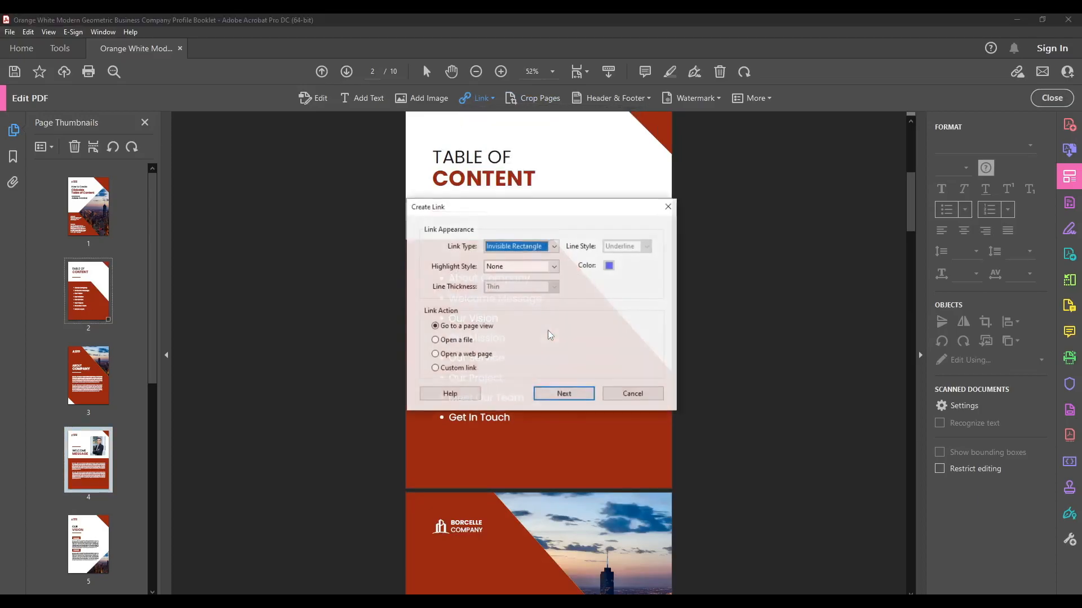
{"action": "left_click", "coordinate": [561, 391]}
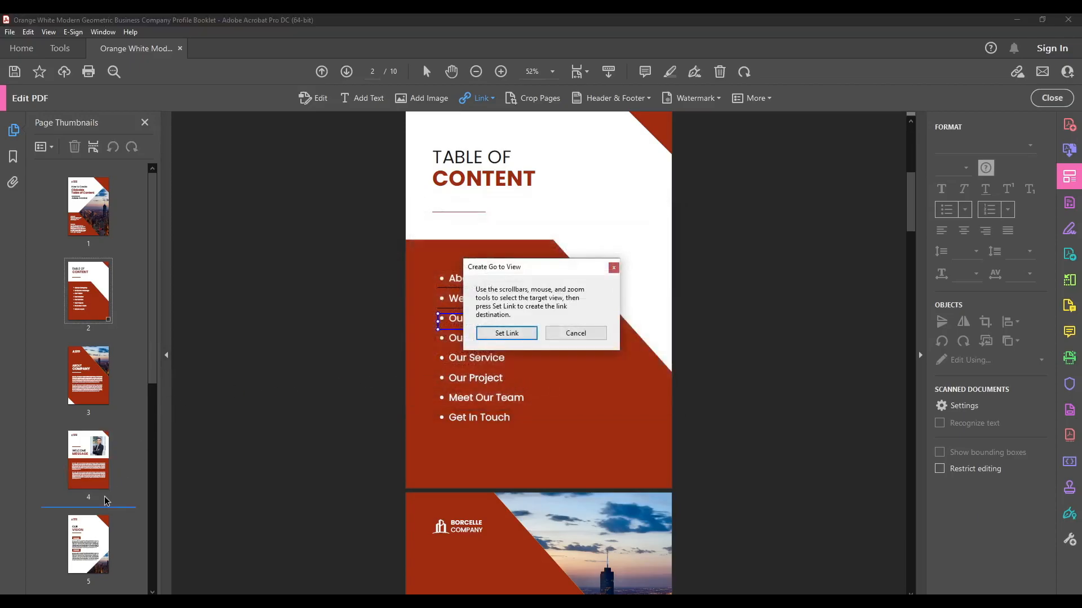
{"action": "left_click", "coordinate": [97, 545]}
{"action": "scroll", "coordinate": [466, 222], "scroll_direction": "up", "scroll_amount": 1}
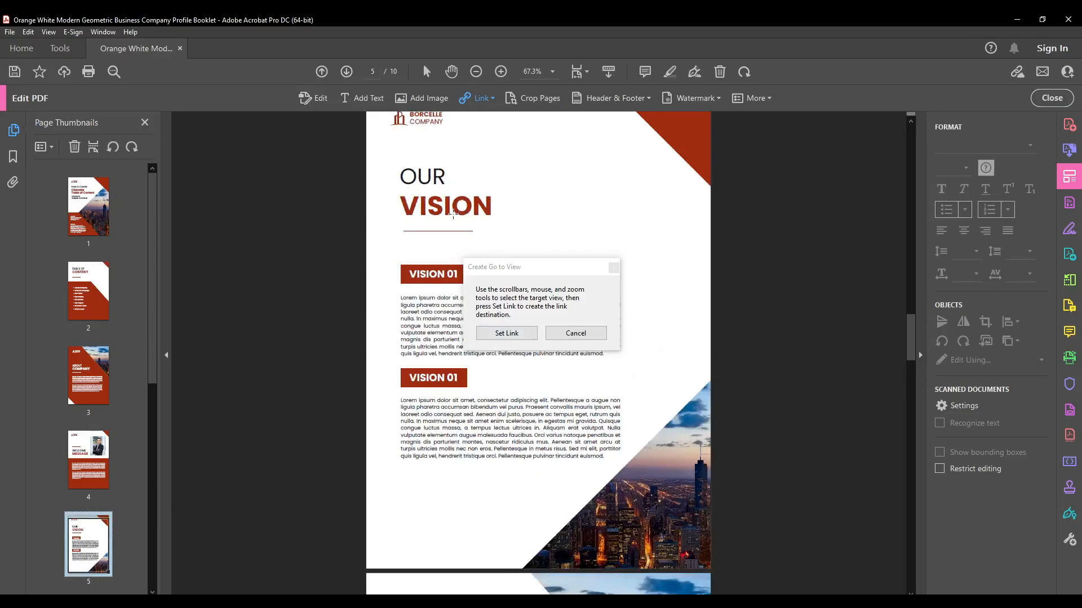
{"action": "scroll", "coordinate": [465, 222], "scroll_direction": "up", "scroll_amount": 2}
{"action": "scroll", "coordinate": [466, 222], "scroll_direction": "down", "scroll_amount": 1}
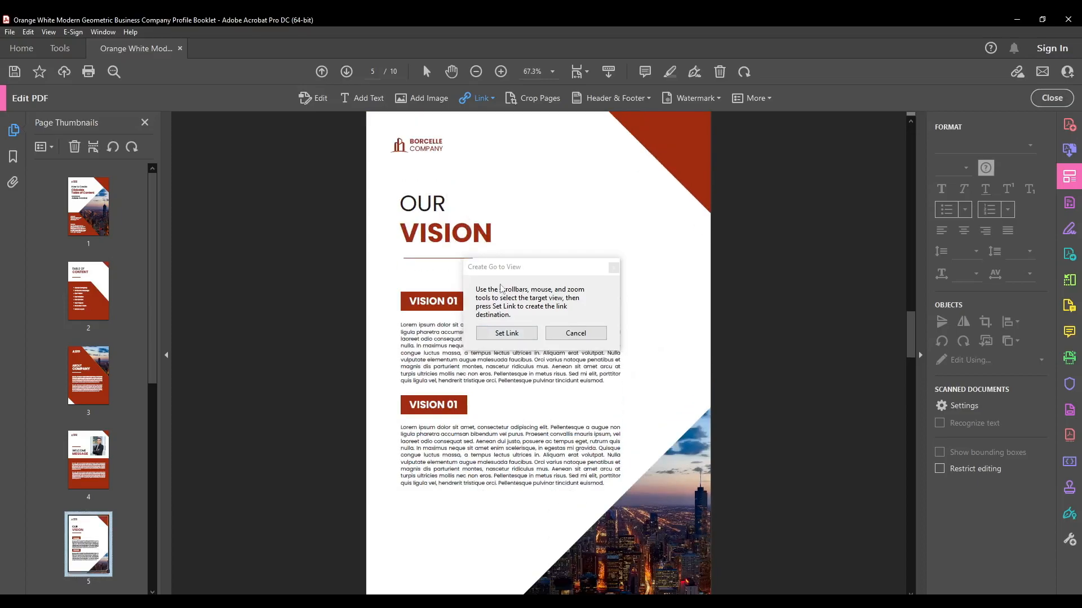
{"action": "left_click", "coordinate": [503, 333]}
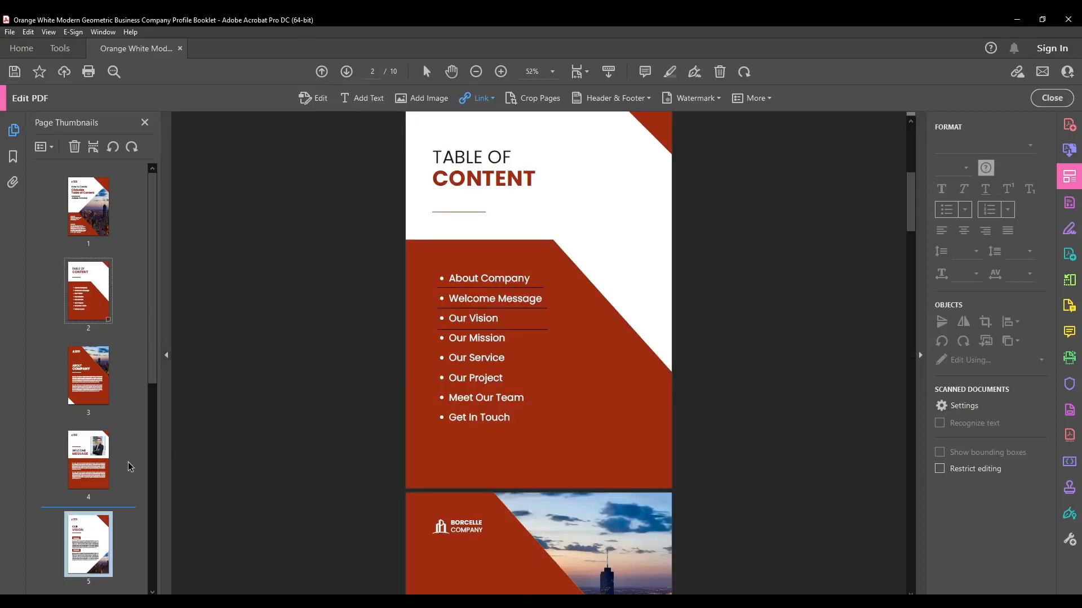
- Add an invisible page-view link over "Our Mission" in the table of contents, with page 6 at 75% zoom as its destination
{"action": "left_click", "coordinate": [489, 99]}
{"action": "left_click", "coordinate": [498, 118]}
{"action": "left_click_drag", "start_coordinate": [441, 334], "coordinate": [548, 349]}
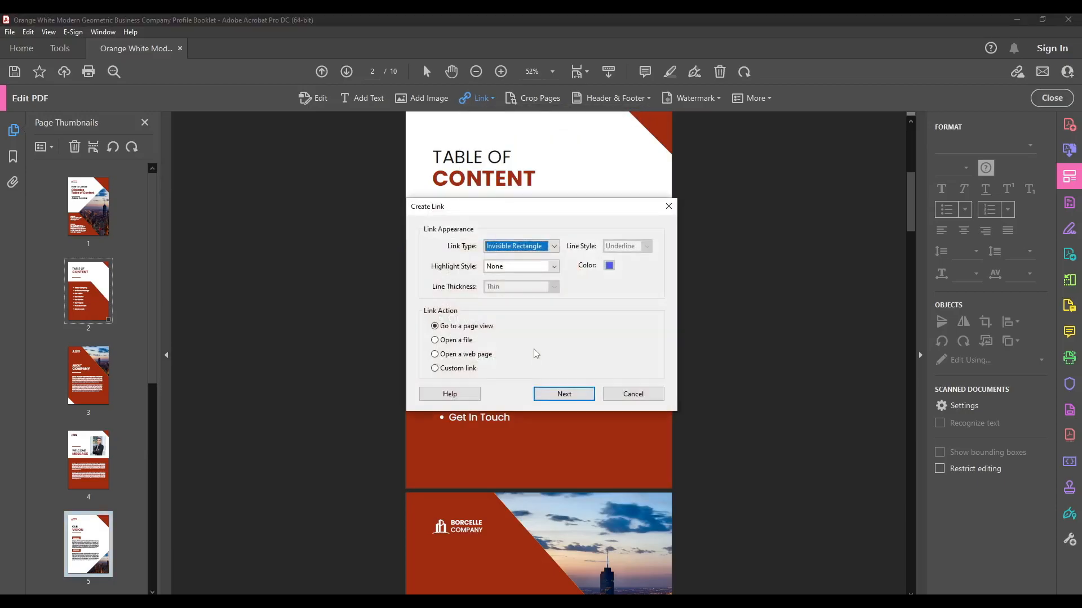
{"action": "left_click", "coordinate": [564, 397]}
{"action": "scroll", "coordinate": [111, 519], "scroll_direction": "down", "scroll_amount": 3}
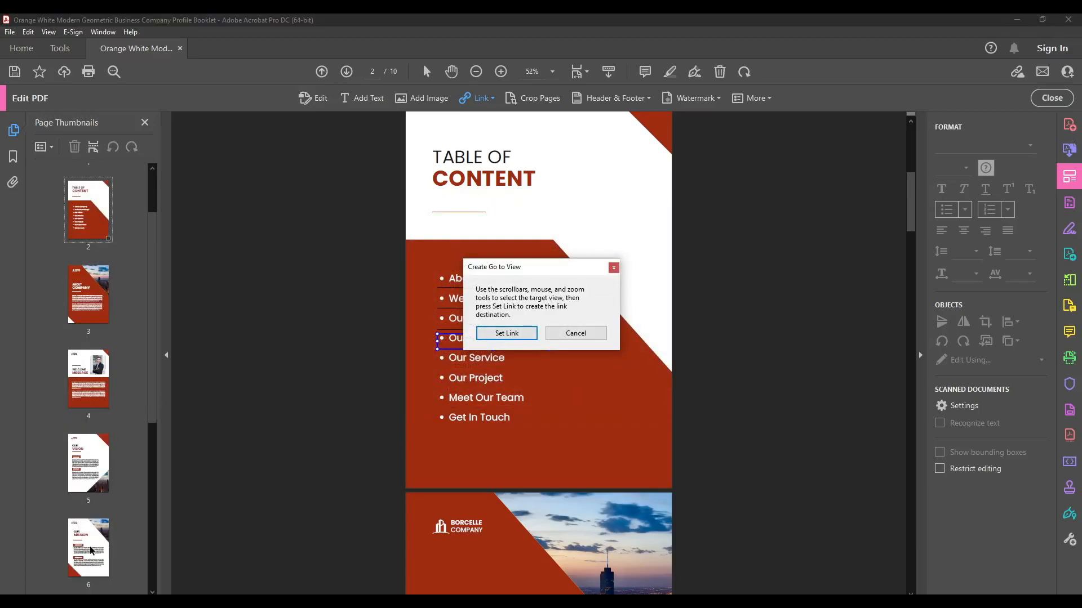
{"action": "left_click", "coordinate": [95, 549]}
{"action": "scroll", "coordinate": [478, 344], "scroll_direction": "down", "scroll_amount": 1}
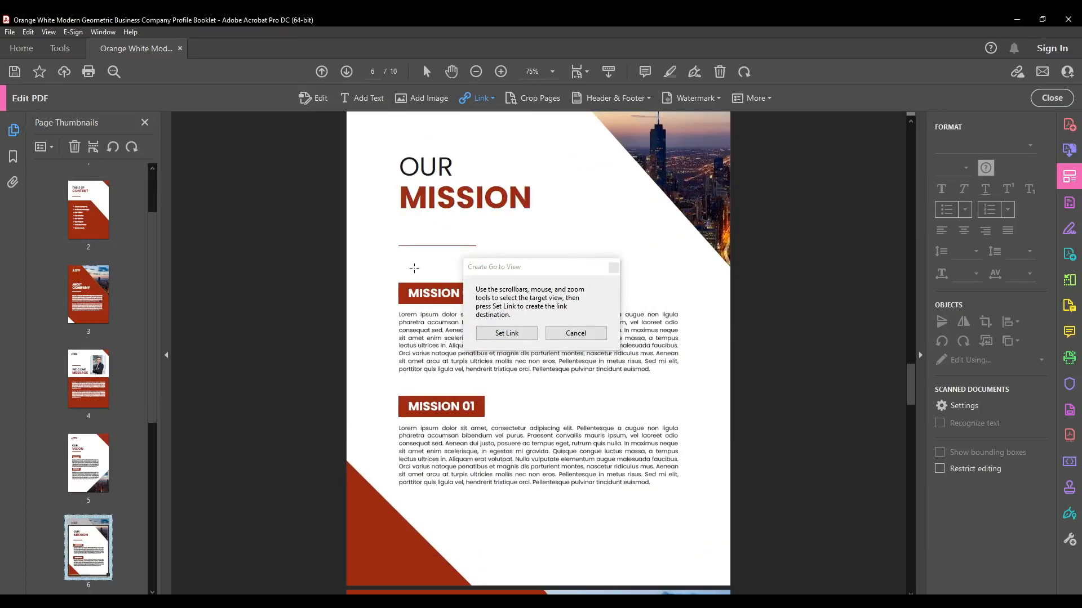
{"action": "left_click", "coordinate": [524, 334]}
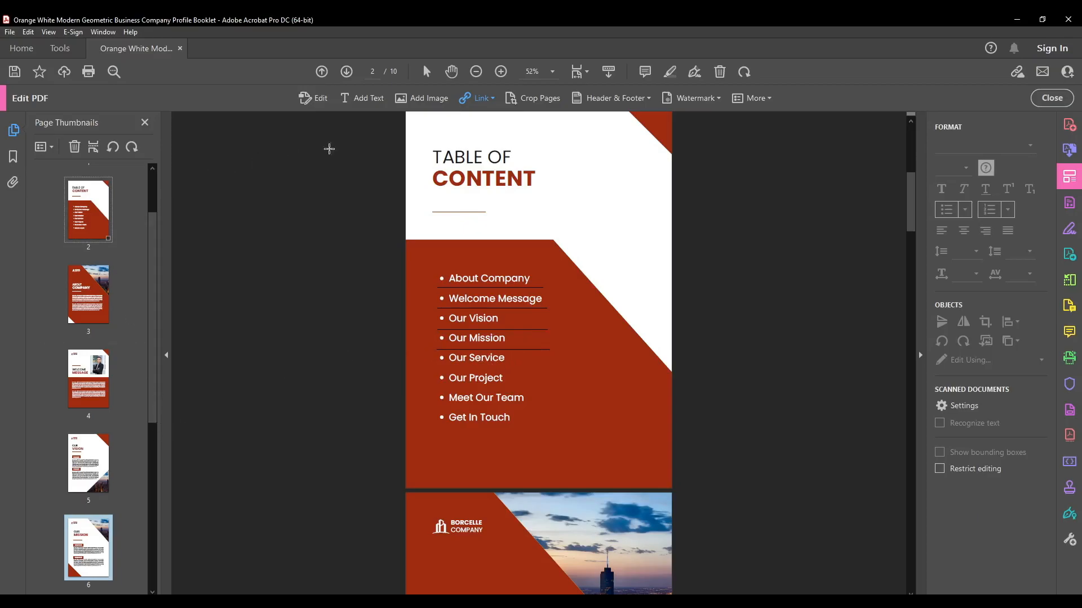
- Add an invisible page-view link over "Our Service" in the table of contents, with page 7 at 67.3% zoom as its destination
{"action": "left_click", "coordinate": [484, 98]}
{"action": "left_click", "coordinate": [541, 118]}
{"action": "left_click_drag", "start_coordinate": [432, 353], "coordinate": [566, 368]}
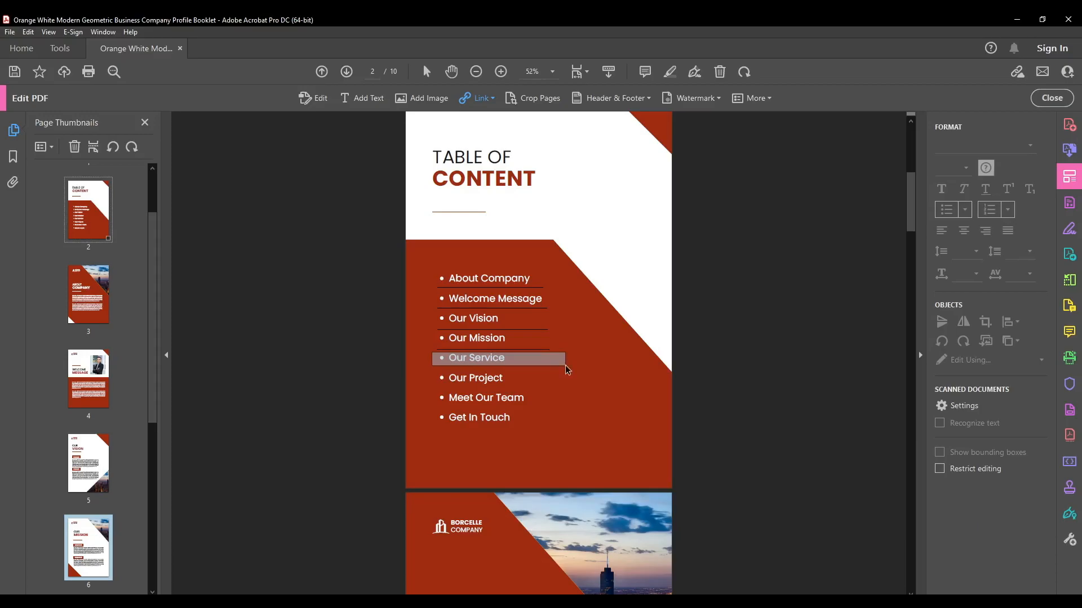
{"action": "key", "text": "Return"}
{"action": "scroll", "coordinate": [90, 451], "scroll_direction": "down", "scroll_amount": 2}
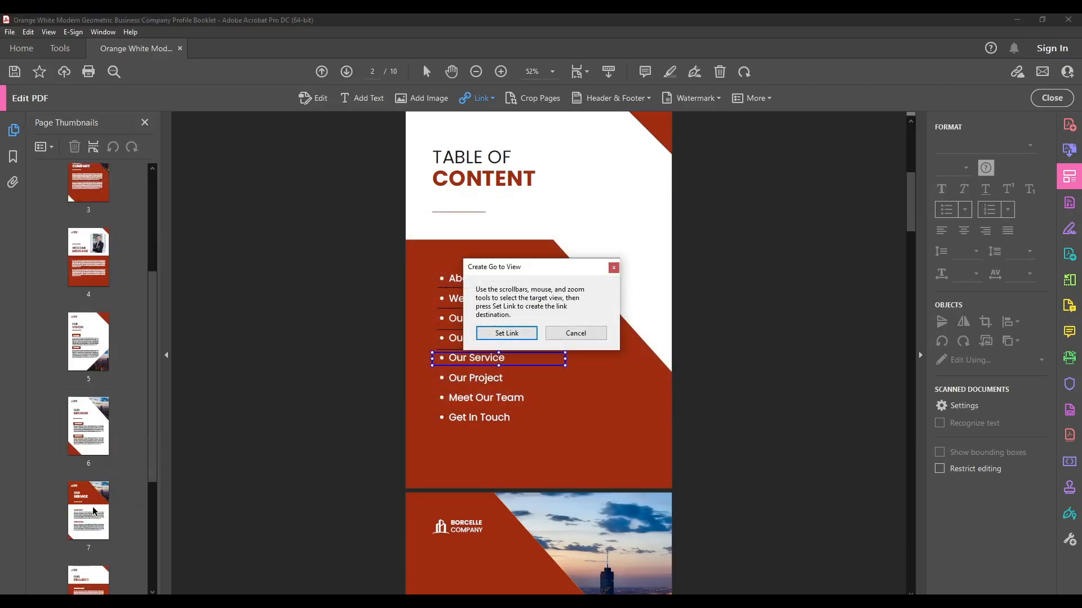
{"action": "left_click", "coordinate": [107, 509]}
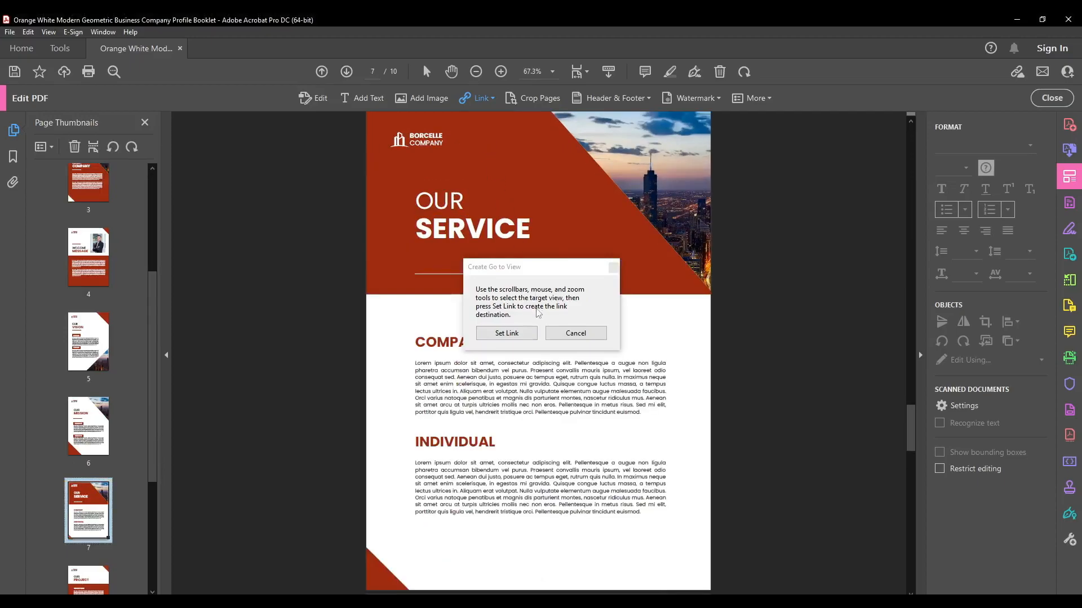
{"action": "left_click", "coordinate": [509, 333]}
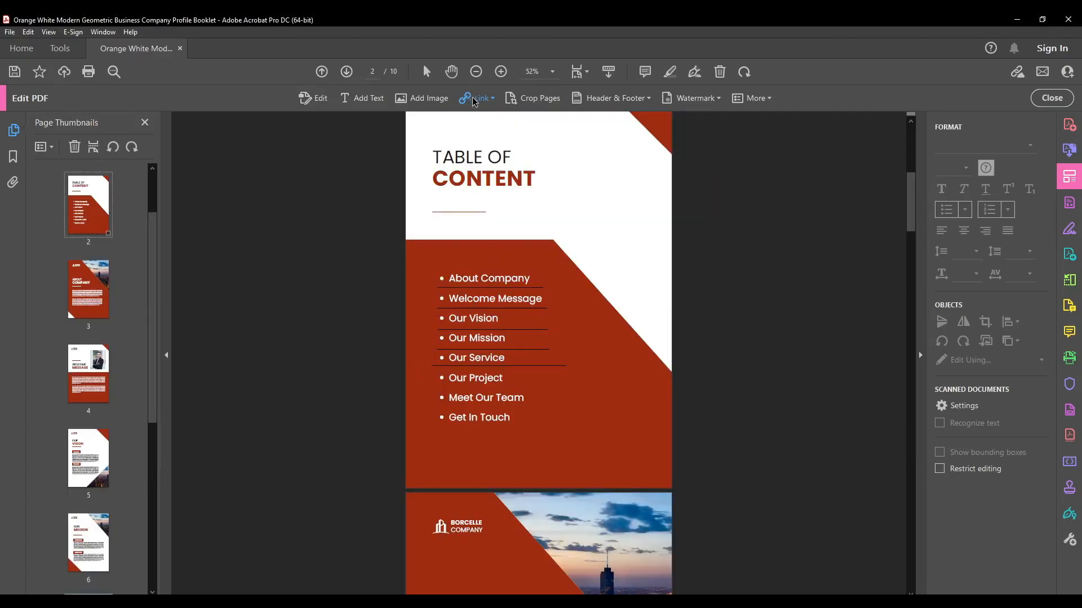
- Add an invisible page-view link over "Our Project" in the table of contents, with the Our Project page as its destination
{"action": "left_click_drag", "start_coordinate": [432, 386], "coordinate": [560, 368]}
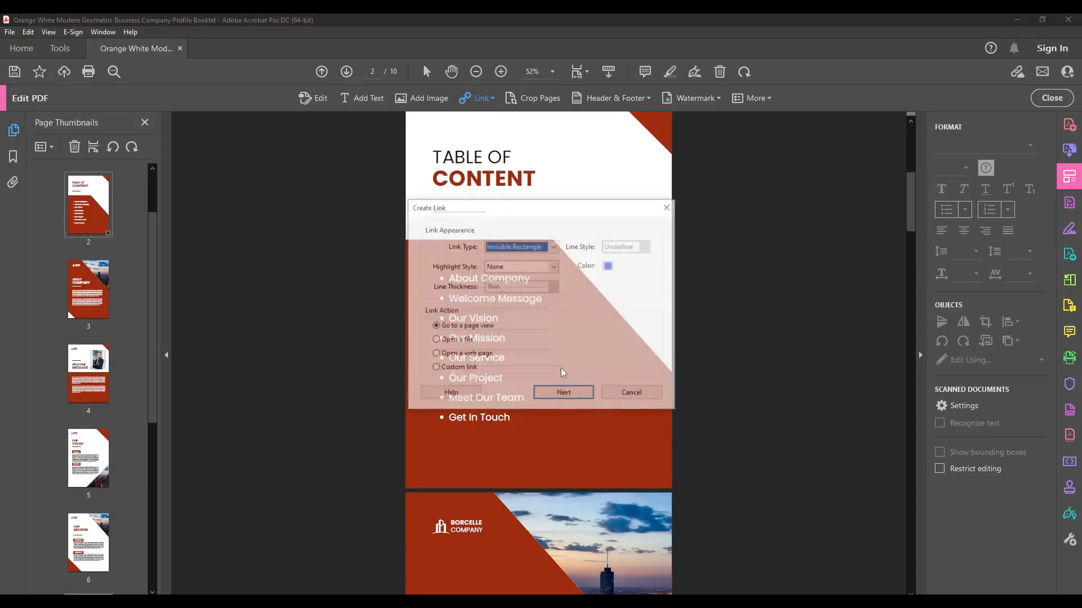
{"action": "left_click", "coordinate": [564, 393]}
{"action": "scroll", "coordinate": [97, 494], "scroll_direction": "down", "scroll_amount": 2}
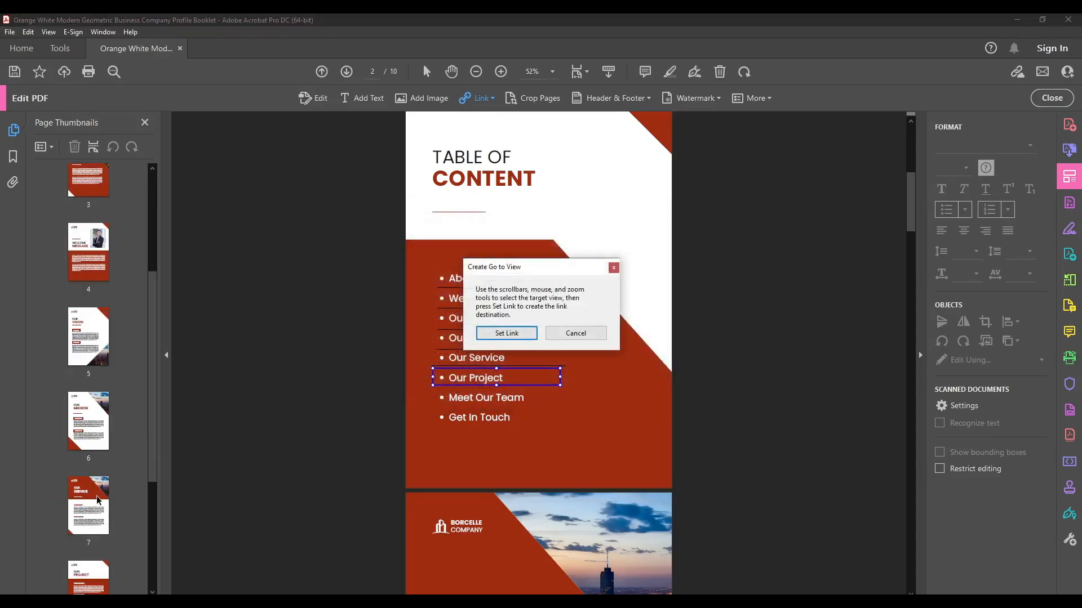
{"action": "left_click", "coordinate": [97, 496]}
{"action": "left_click", "coordinate": [519, 334]}
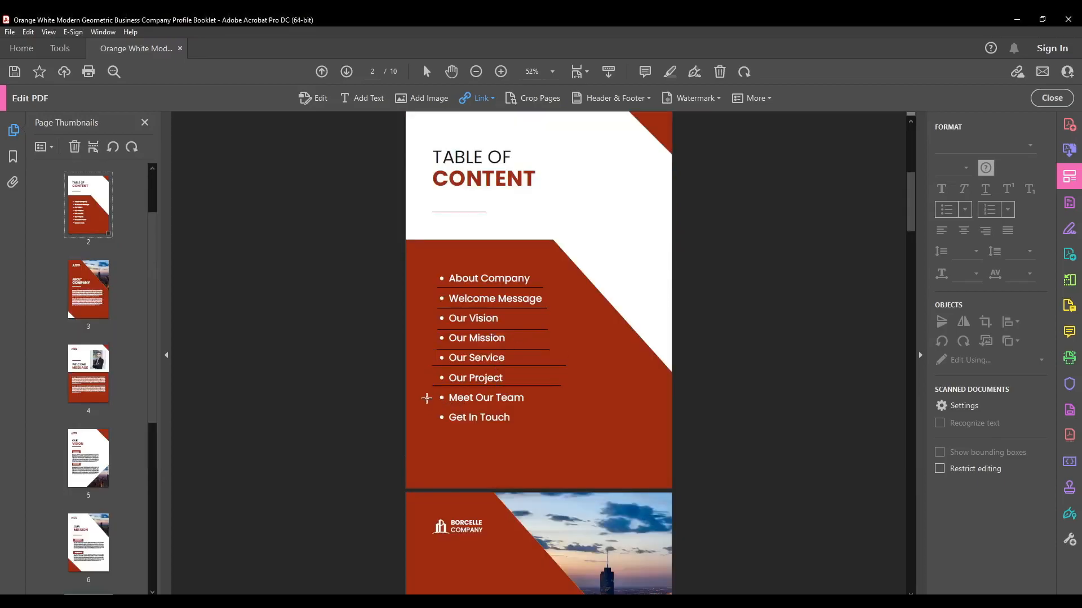
- Add an invisible page-view link over "Meet Our Team" in the table of contents, with page 9 at 52% zoom as its destination
{"action": "left_click_drag", "start_coordinate": [448, 390], "coordinate": [566, 408]}
{"action": "left_click", "coordinate": [565, 397]}
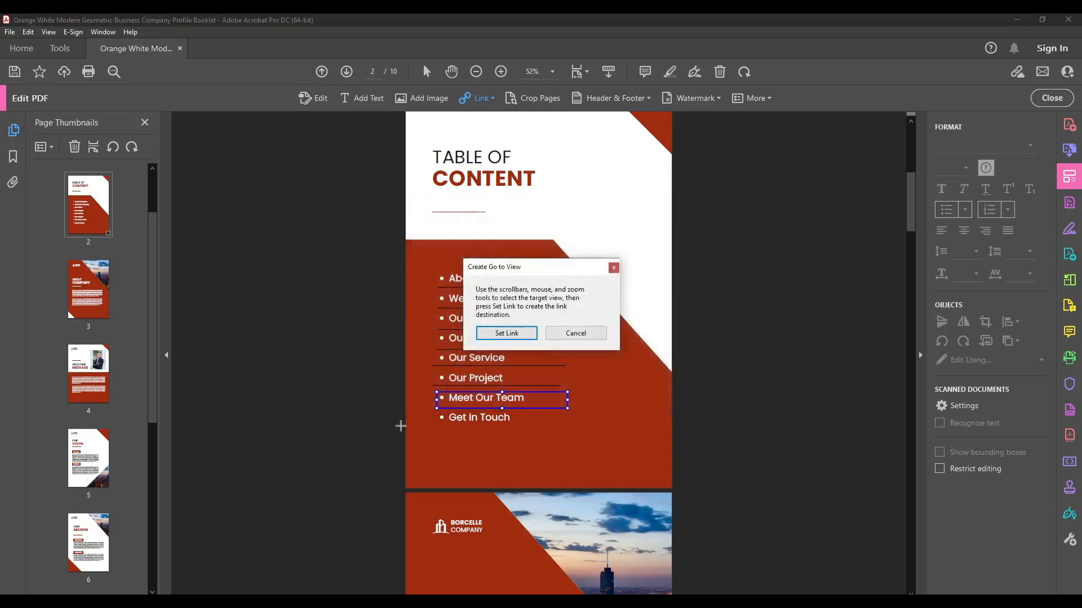
{"action": "scroll", "coordinate": [109, 496], "scroll_direction": "down", "scroll_amount": 5}
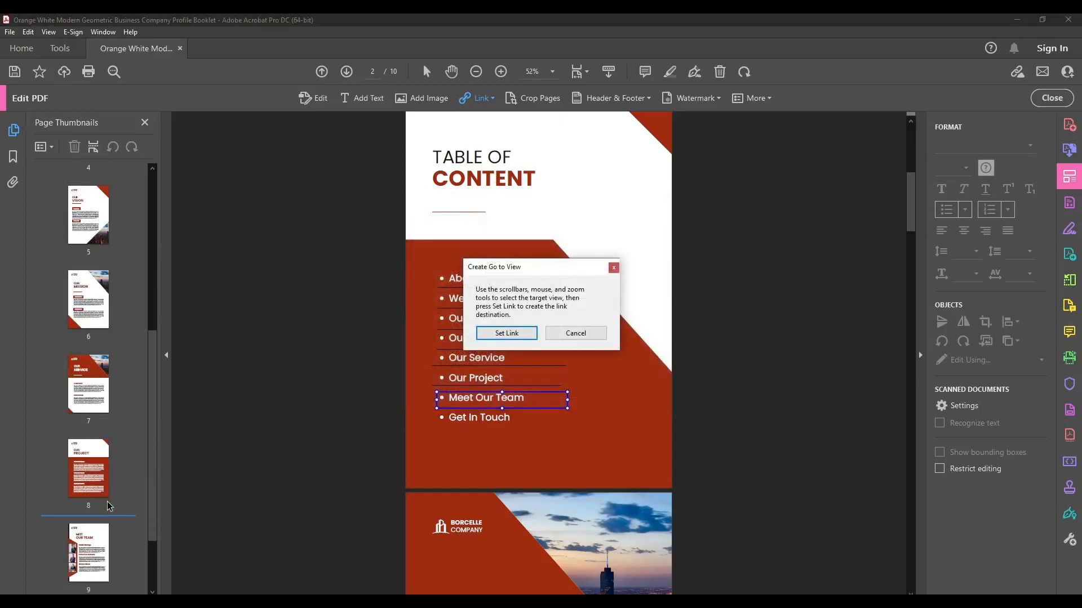
{"action": "left_click", "coordinate": [91, 552]}
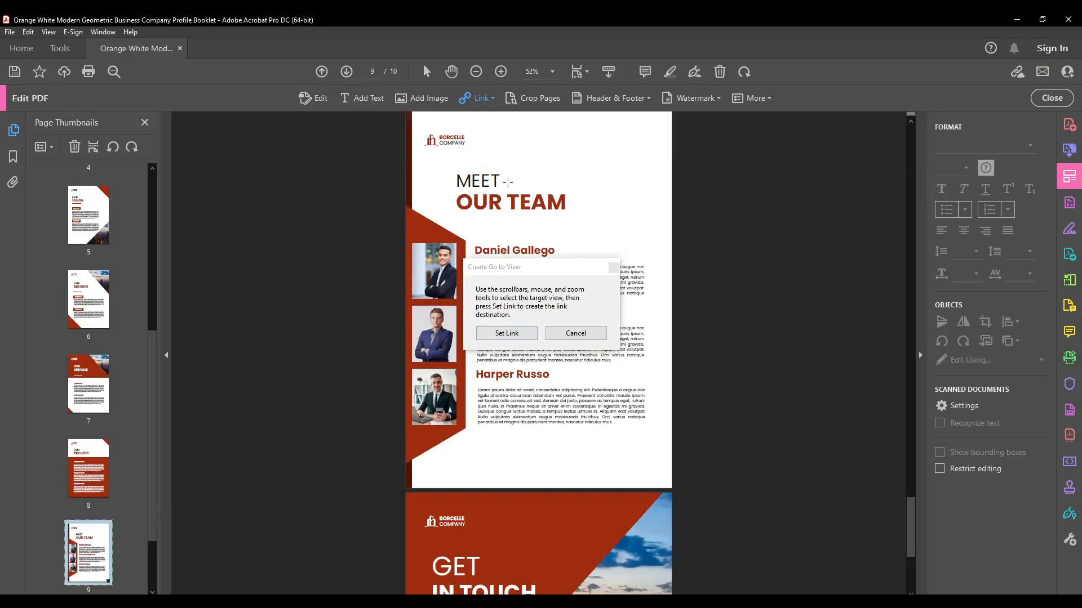
{"action": "left_click", "coordinate": [526, 333]}
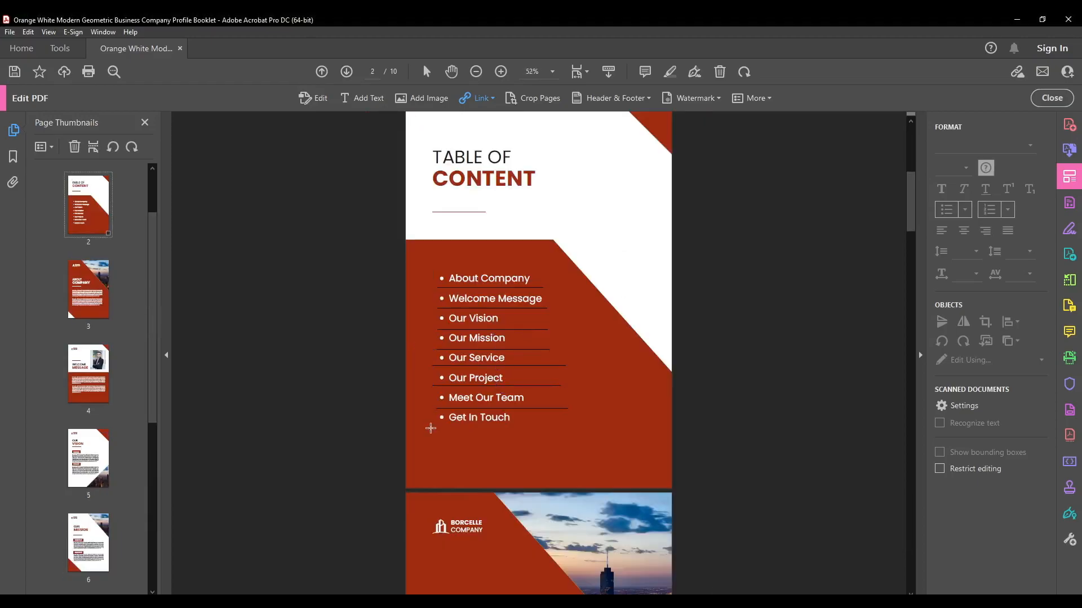
- Add an invisible page-view link over "Get In Touch" in the table of contents, with page 10 at 67.3% zoom as its destination
{"action": "left_click_drag", "start_coordinate": [433, 430], "coordinate": [571, 410]}
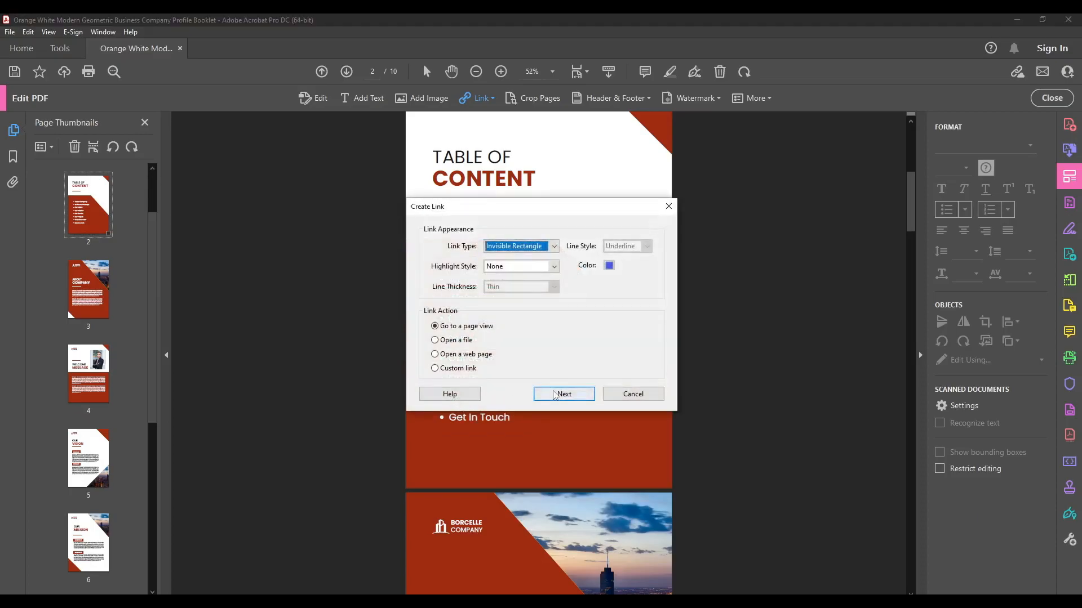
{"action": "left_click", "coordinate": [561, 394]}
{"action": "scroll", "coordinate": [94, 468], "scroll_direction": "down", "scroll_amount": 8}
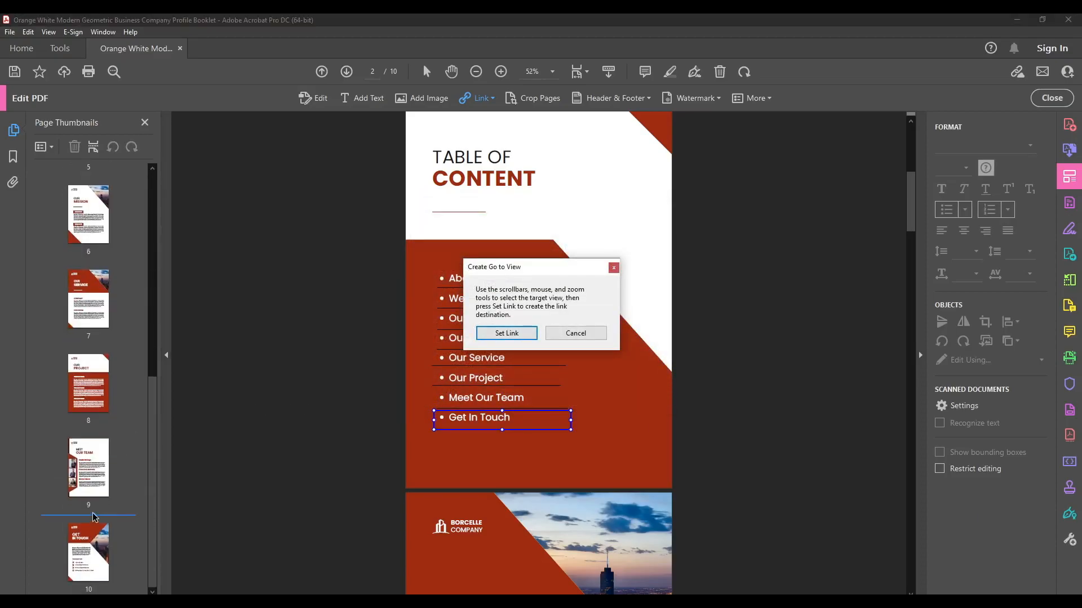
{"action": "left_click", "coordinate": [90, 549]}
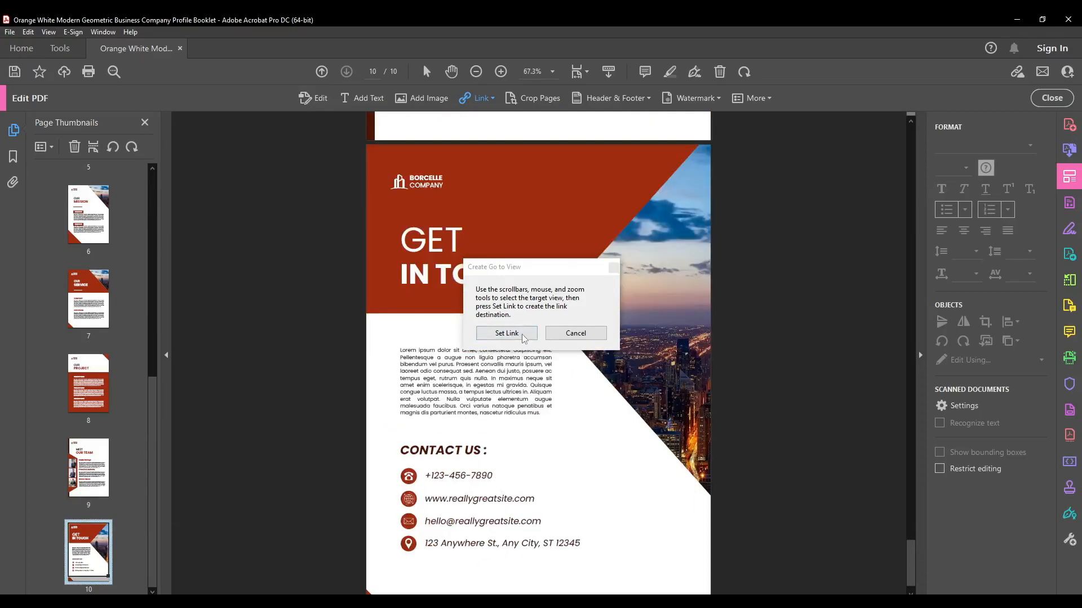
{"action": "left_click", "coordinate": [524, 336]}
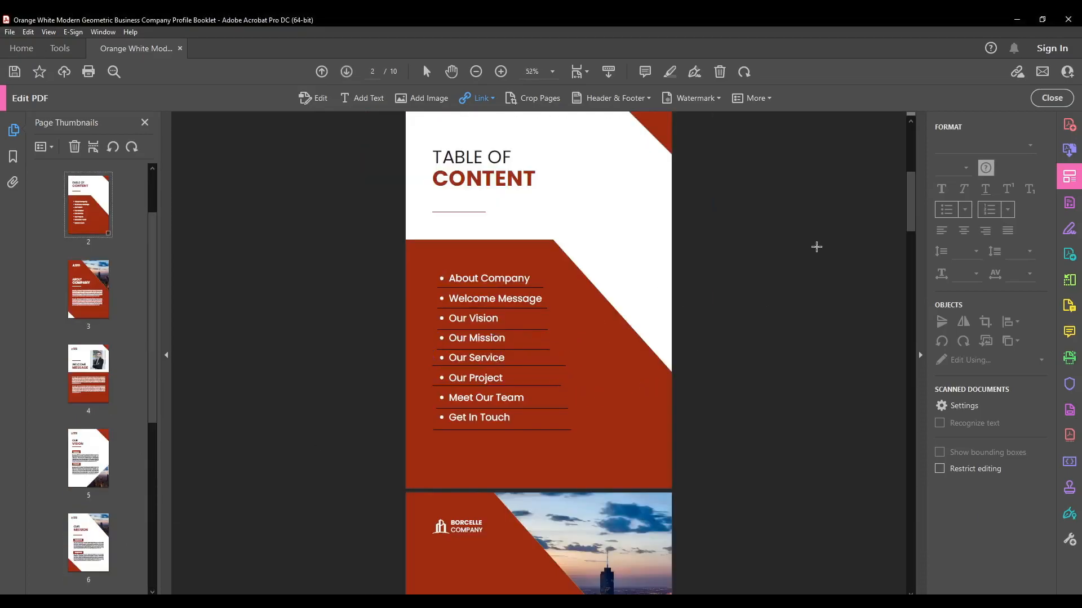
- Leave PDF editing, test the "About Company" link by checking the heading of the page it opens, and return to page 2
{"action": "left_click", "coordinate": [1052, 98]}
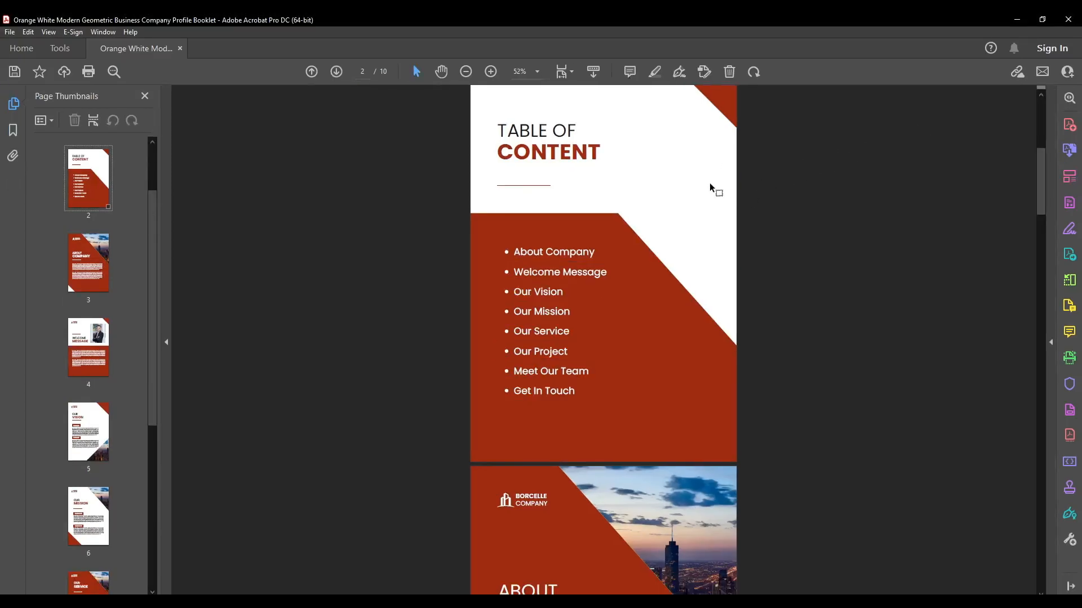
{"action": "scroll", "coordinate": [708, 181], "scroll_direction": "up", "scroll_amount": 3}
{"action": "left_click", "coordinate": [543, 364]}
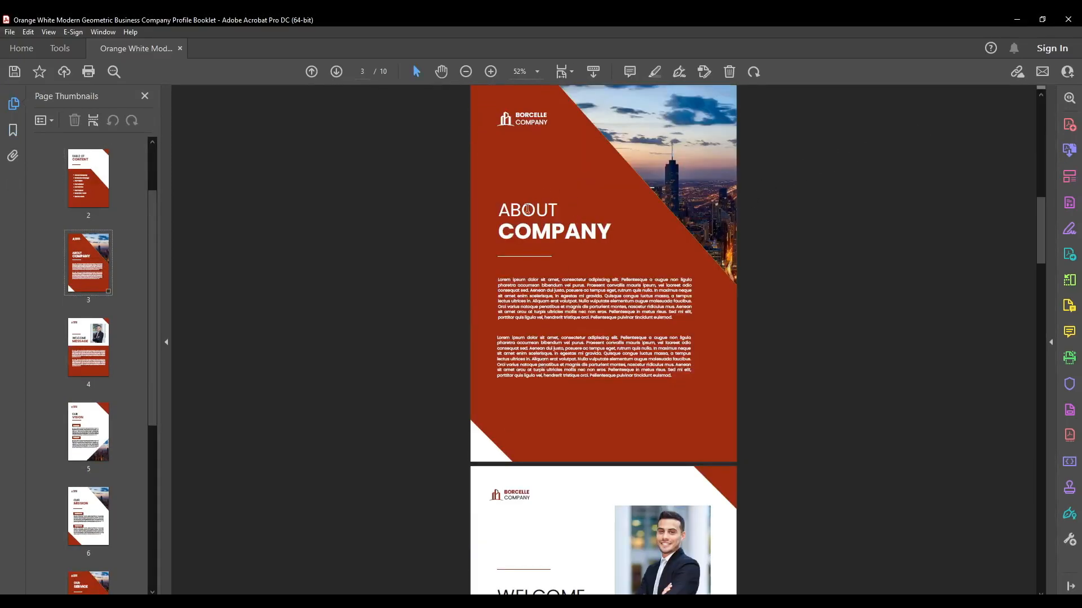
{"action": "left_click_drag", "start_coordinate": [499, 208], "coordinate": [617, 229]}
{"action": "left_click", "coordinate": [617, 229]}
{"action": "left_click", "coordinate": [95, 189]}
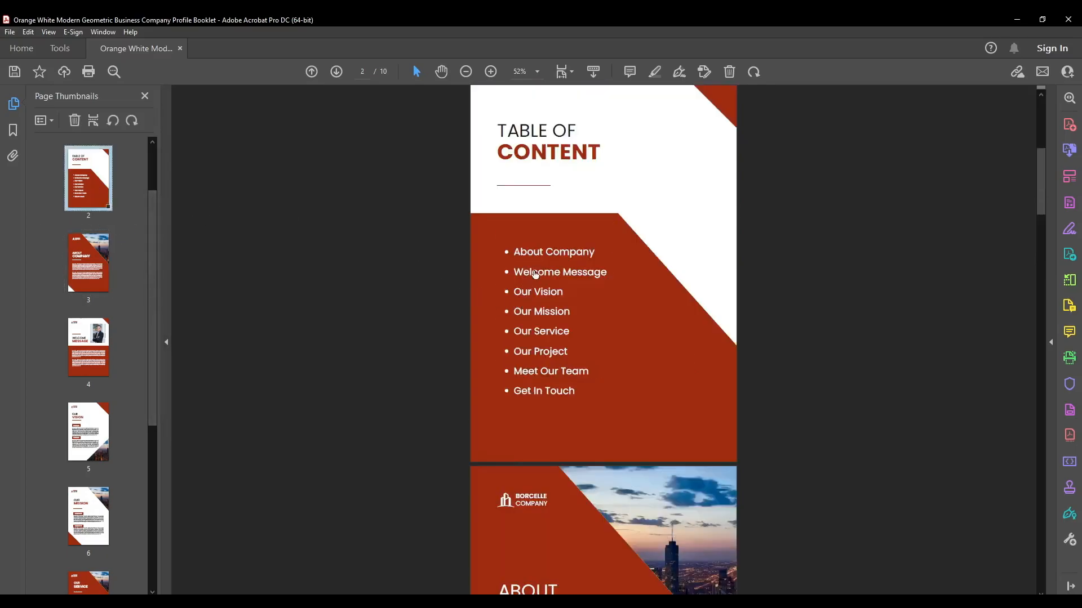
- Test the "Our Service" link in the table of contents, check the destination page's heading, and return to page 2
{"action": "left_click", "coordinate": [539, 333]}
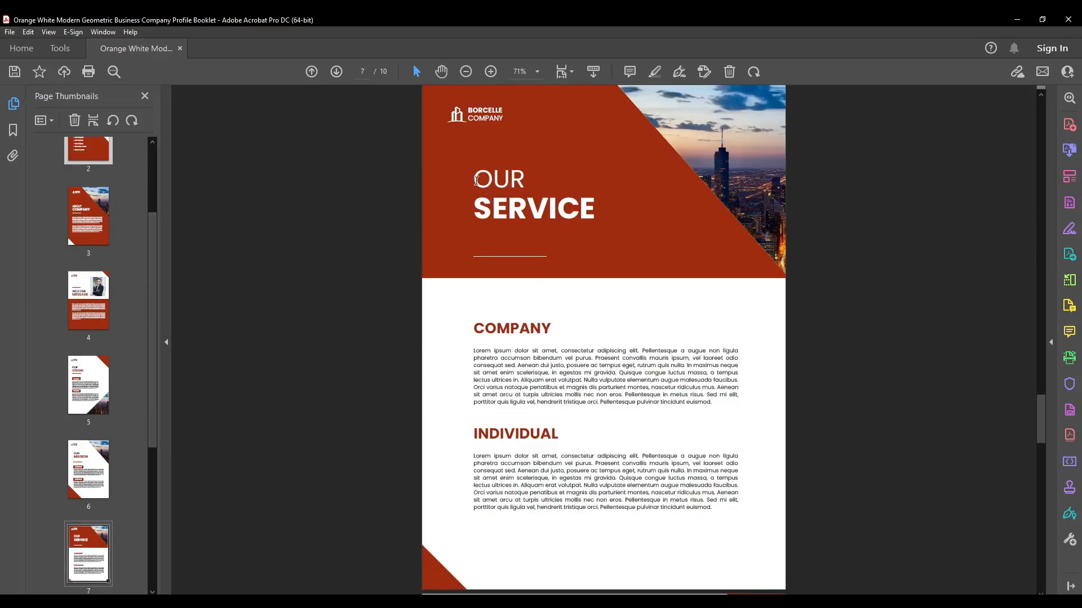
{"action": "left_click_drag", "start_coordinate": [478, 182], "coordinate": [586, 213]}
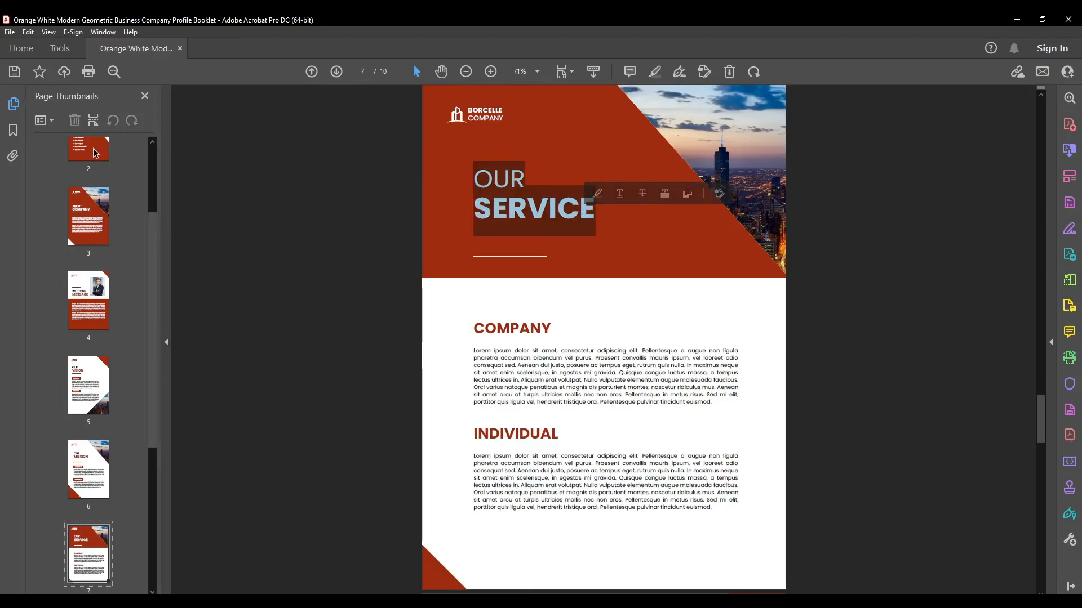
{"action": "left_click", "coordinate": [95, 151]}
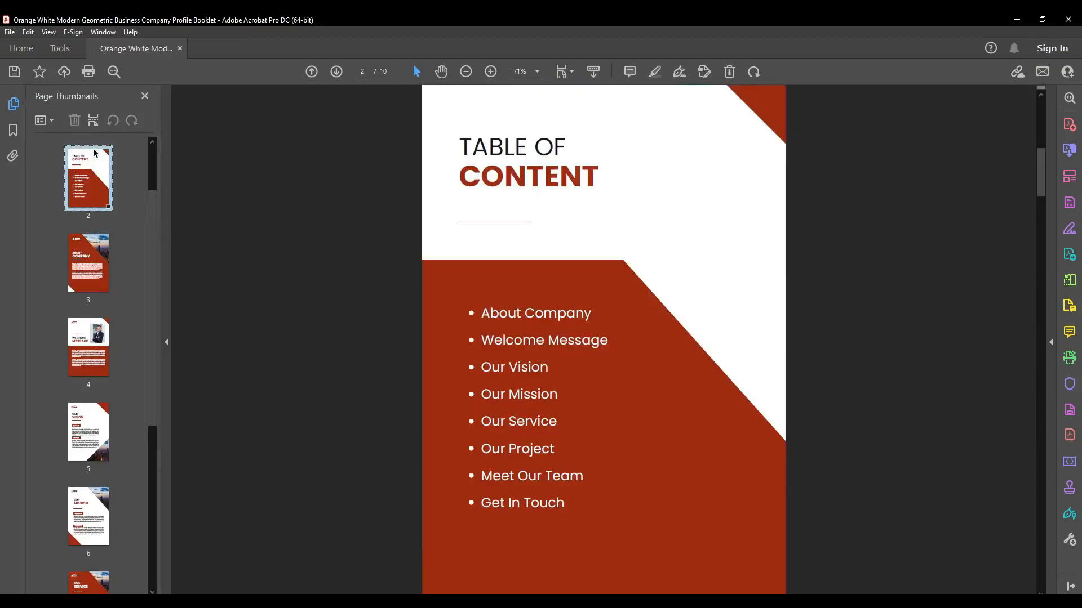
- Test the "Get In Touch" link in the table of contents, check the destination page's heading, and return to page 2
{"action": "left_click", "coordinate": [546, 506]}
{"action": "left_click_drag", "start_coordinate": [472, 196], "coordinate": [604, 226]}
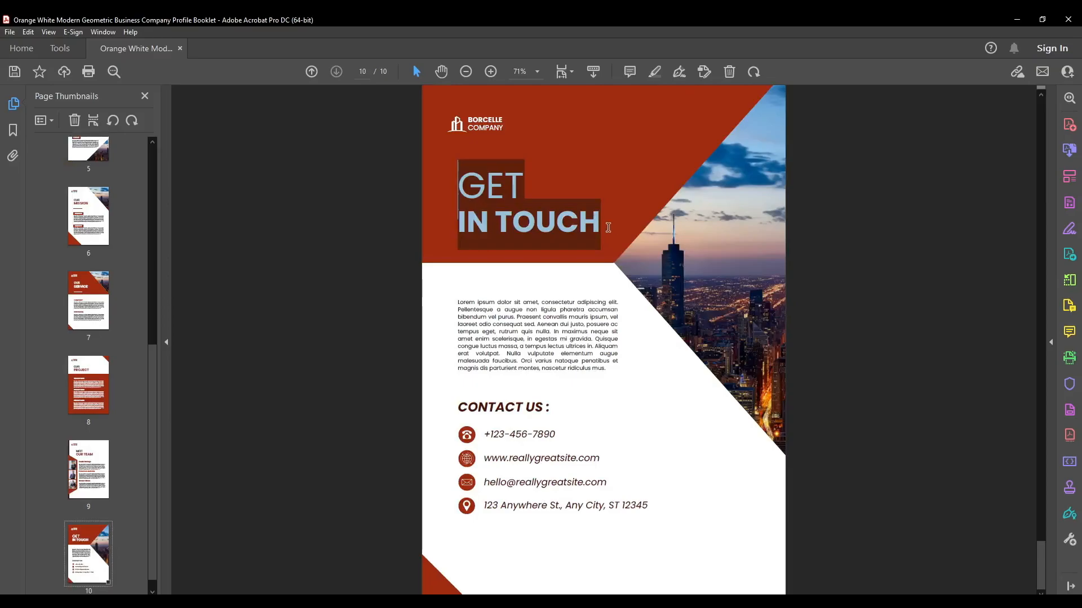
{"action": "left_click", "coordinate": [536, 225]}
{"action": "scroll", "coordinate": [149, 213], "scroll_direction": "up", "scroll_amount": 2}
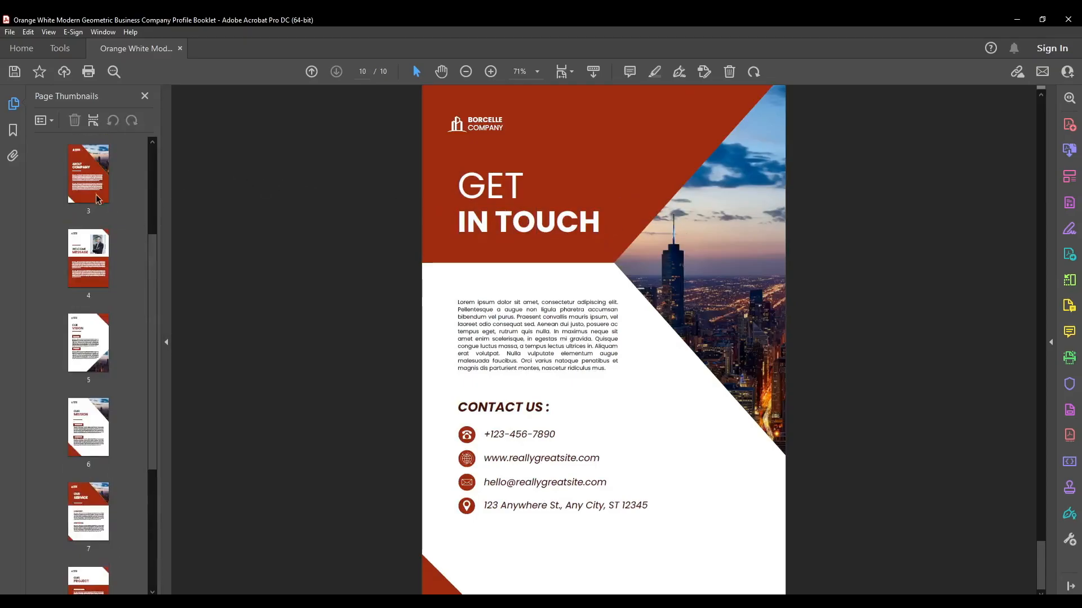
{"action": "left_click", "coordinate": [102, 202]}
{"action": "scroll", "coordinate": [96, 198], "scroll_direction": "up", "scroll_amount": 1}
{"action": "left_click", "coordinate": [93, 216]}
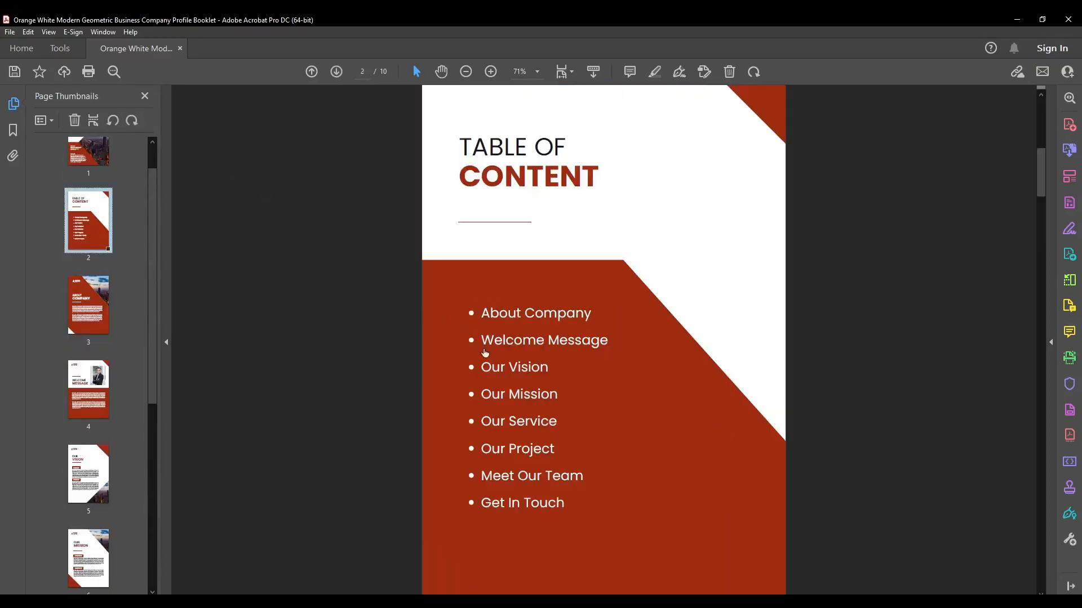
- Test the "Our Vision" link in the table of contents, check the destination page's heading, and return to page 2
{"action": "left_click", "coordinate": [519, 364]}
{"action": "left_click_drag", "start_coordinate": [457, 183], "coordinate": [571, 219]}
{"action": "left_click", "coordinate": [570, 227]}
{"action": "scroll", "coordinate": [531, 300], "scroll_direction": "up", "scroll_amount": 2}
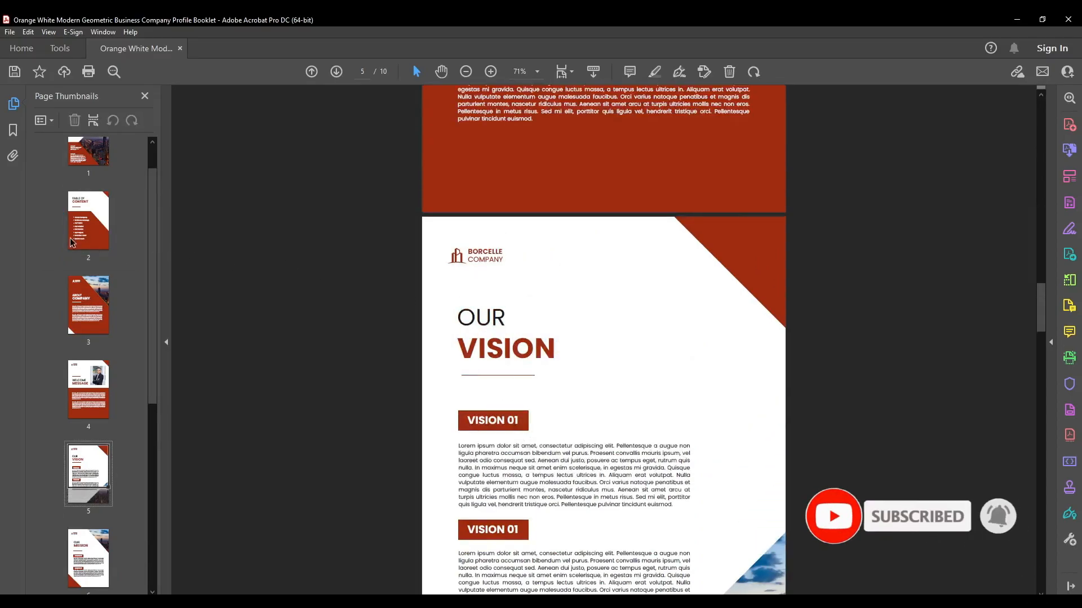
{"action": "scroll", "coordinate": [90, 282], "scroll_direction": "up", "scroll_amount": 1}
{"action": "left_click", "coordinate": [87, 267]}
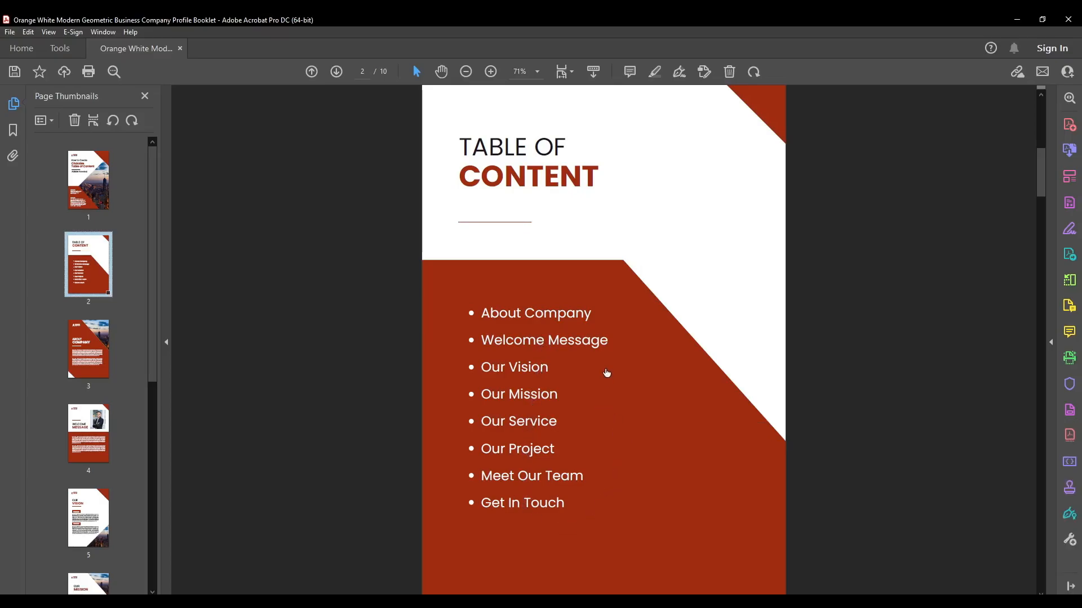
{"action": "scroll", "coordinate": [607, 373], "scroll_direction": "down", "scroll_amount": 2}
{"action": "scroll", "coordinate": [603, 374], "scroll_direction": "up", "scroll_amount": 3}
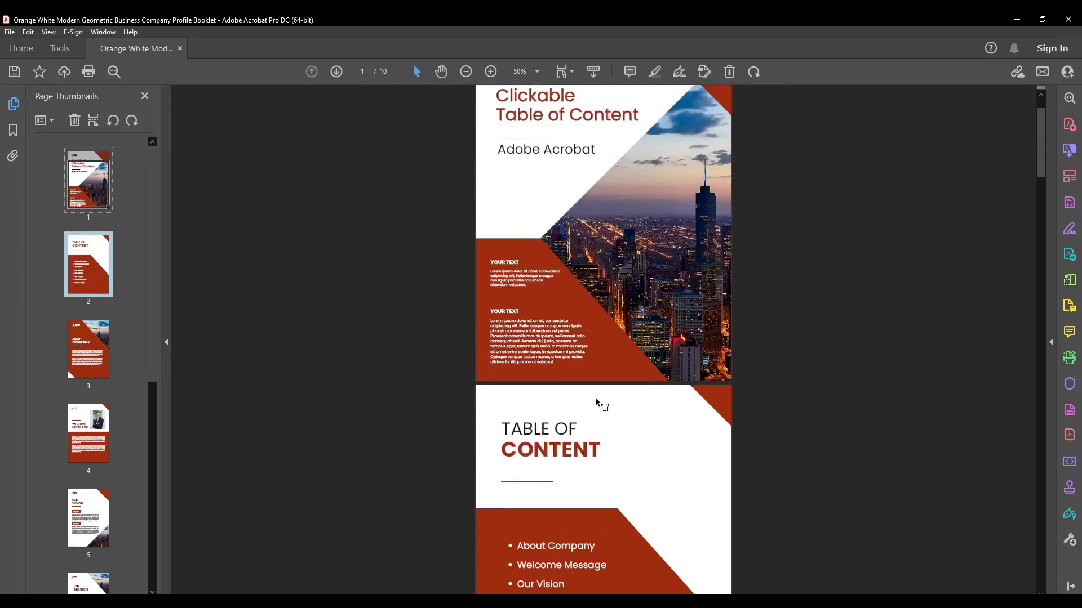
{"action": "scroll", "coordinate": [596, 402], "scroll_direction": "up", "scroll_amount": 1}
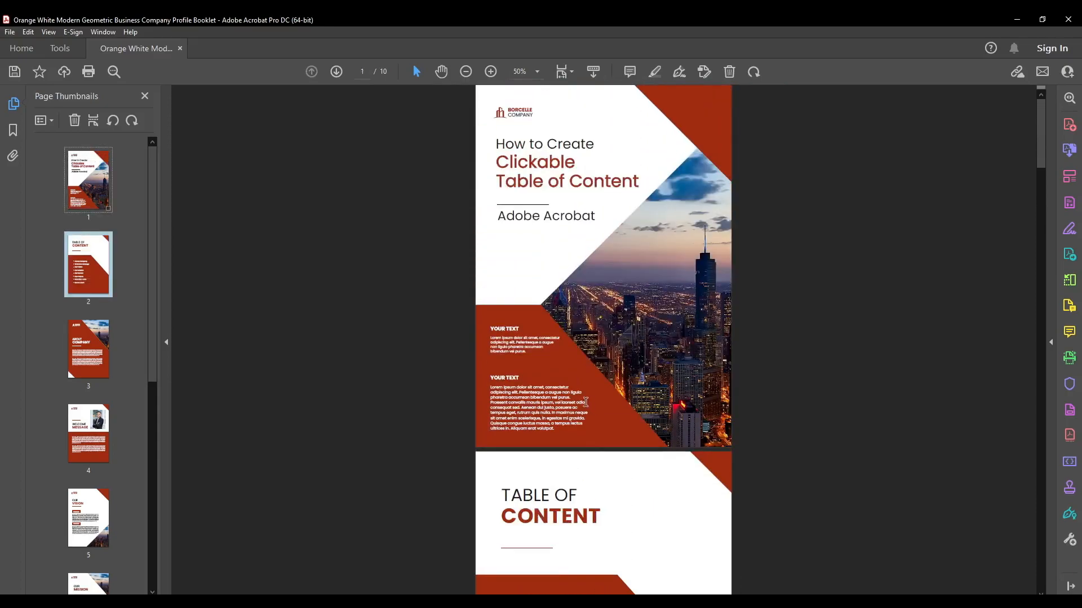